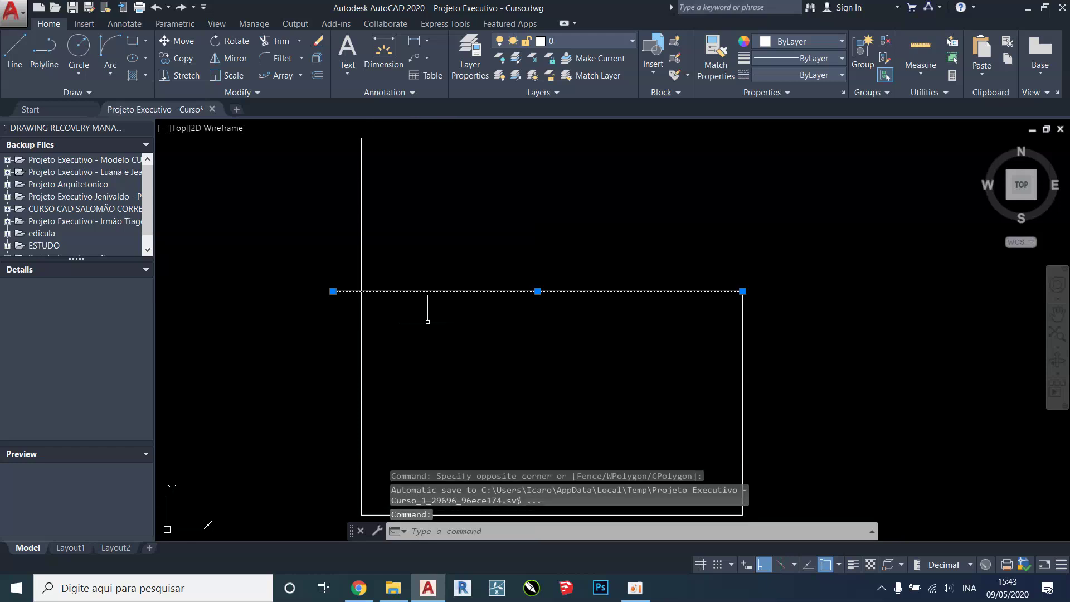
Stretch the overhanging ends of the upper horizontal and left vertical lines back to their intersection, and undo both grip edits.
click(333, 290)
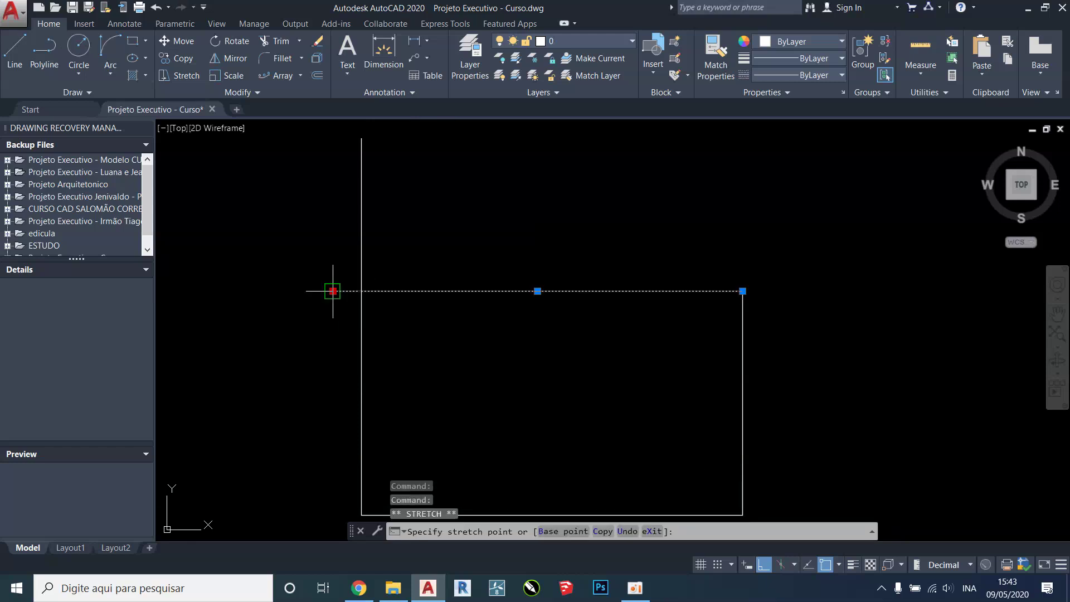
click(361, 291)
click(384, 223)
click(318, 231)
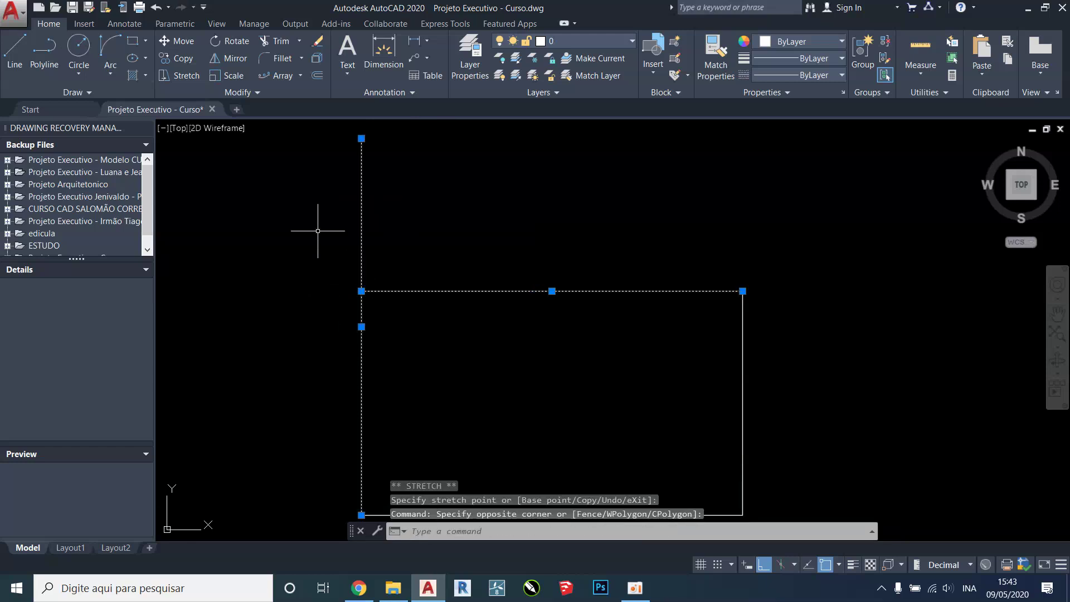
click(361, 139)
click(362, 291)
key(Escape)
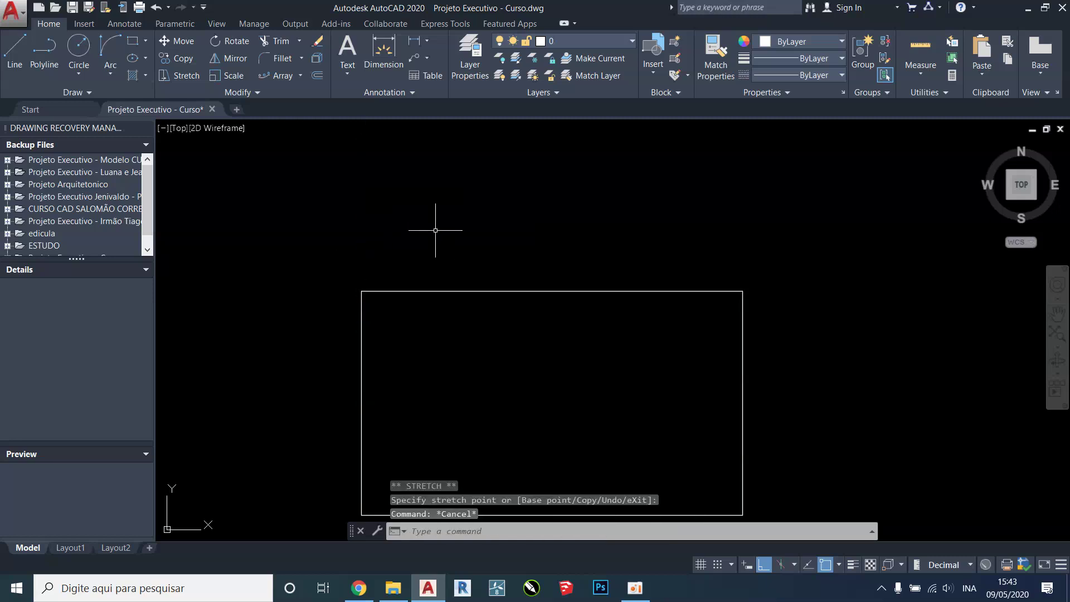
key(ctrl+z)
key(ctrl+z)
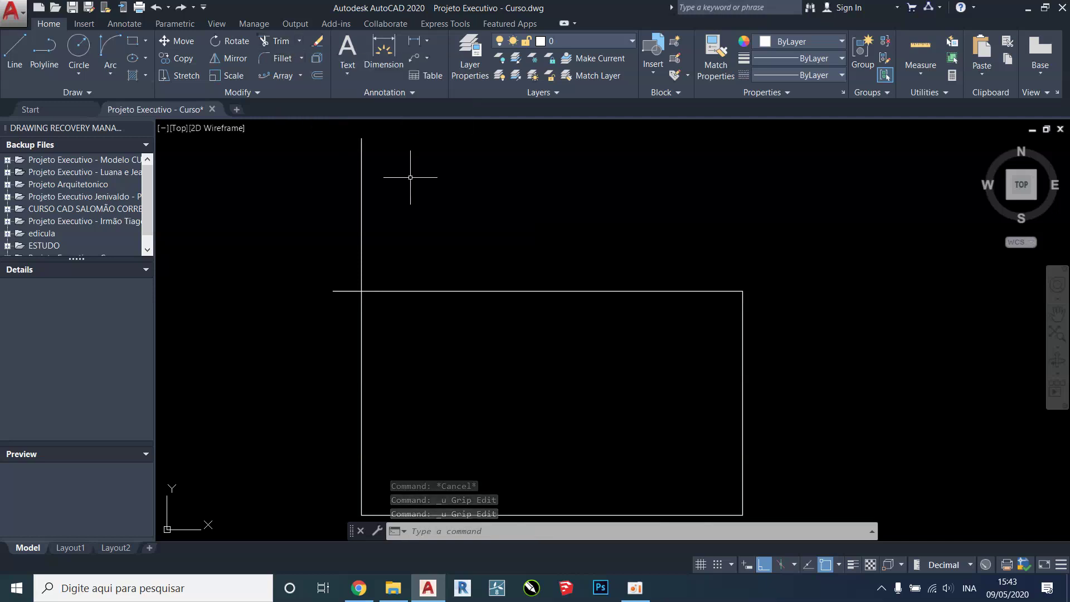
Trim both overhangs at the upper-left corner using the vertical and horizontal lines as cutting edges, and undo the trim.
text(tr)
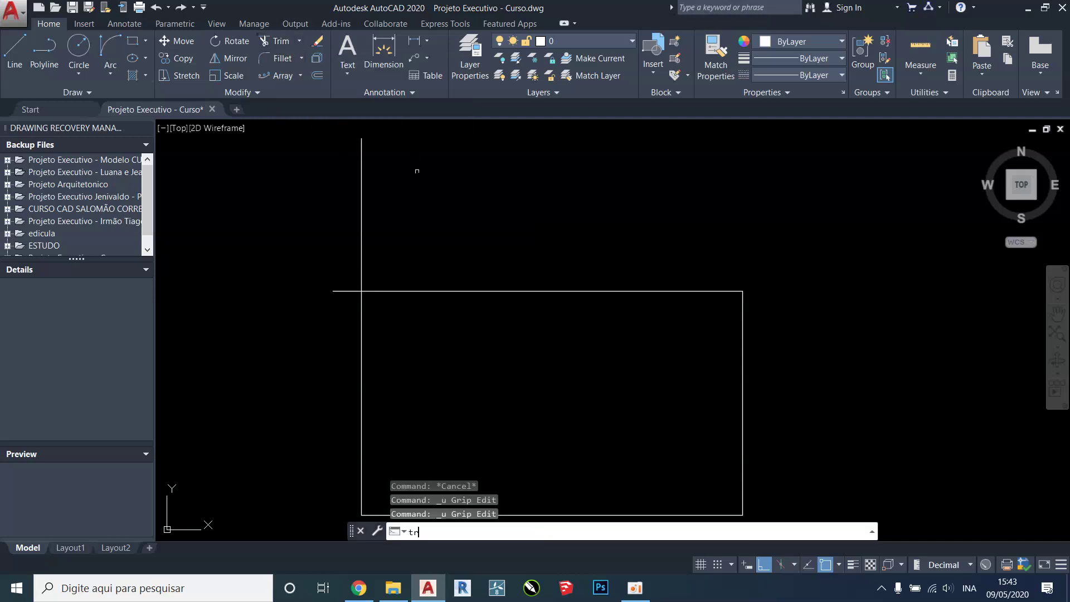
key(Return)
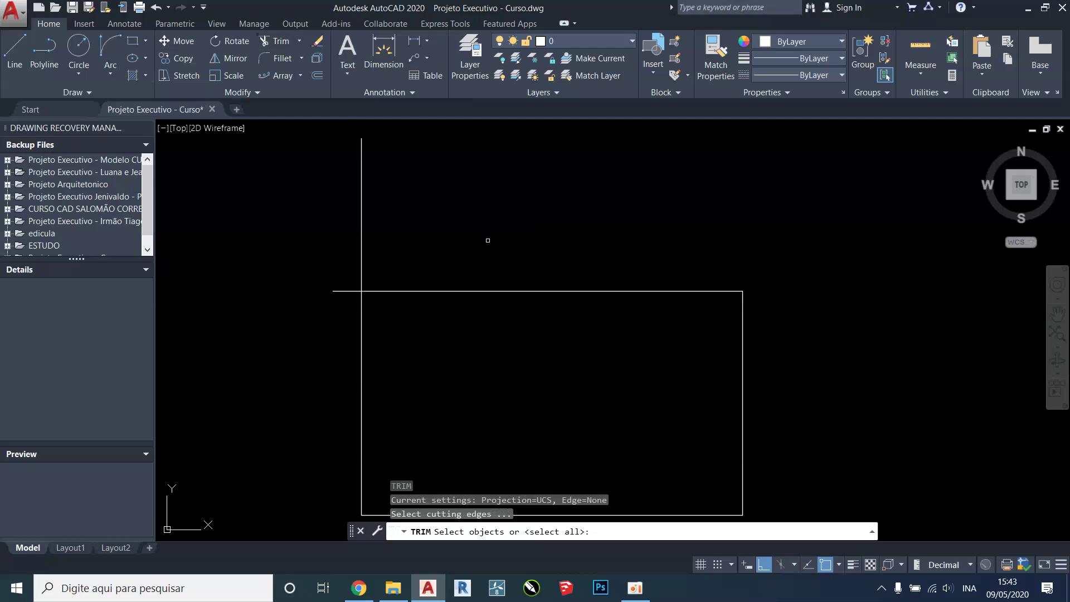
click(513, 215)
click(286, 248)
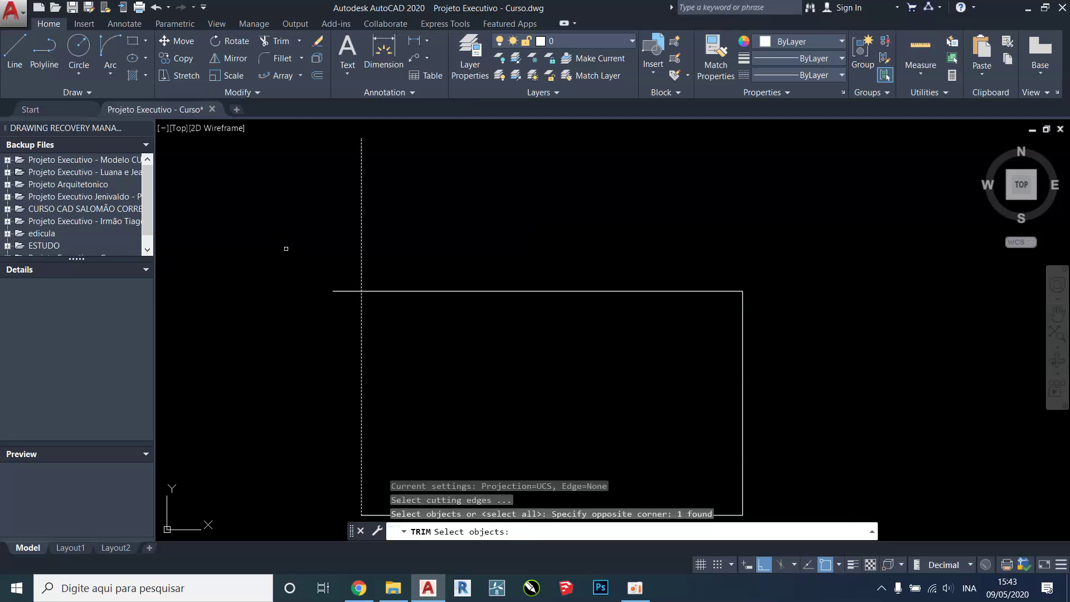
click(494, 251)
click(449, 331)
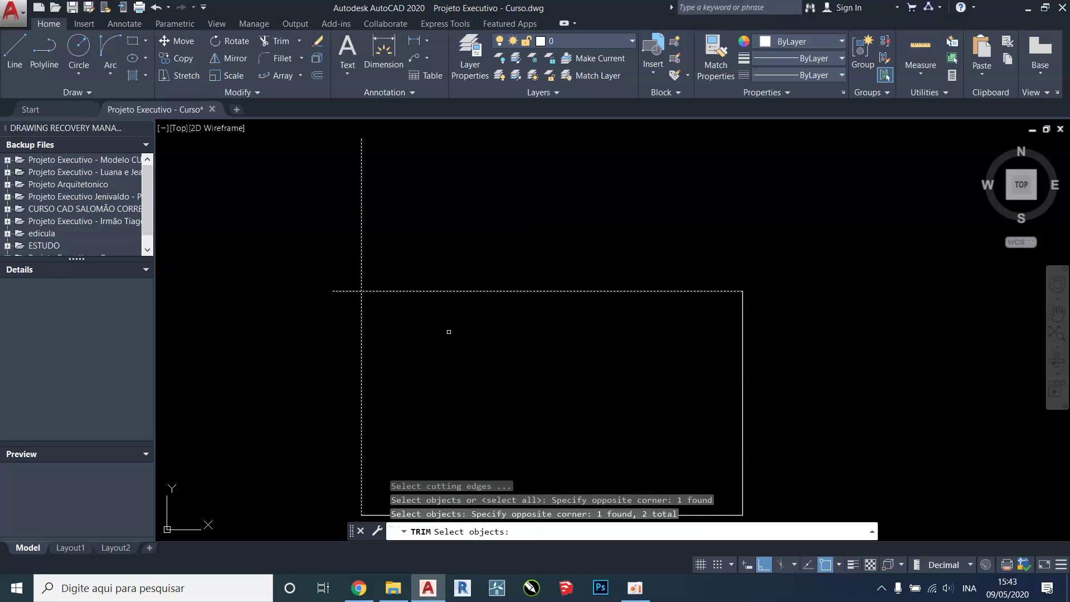
key(Return)
click(420, 186)
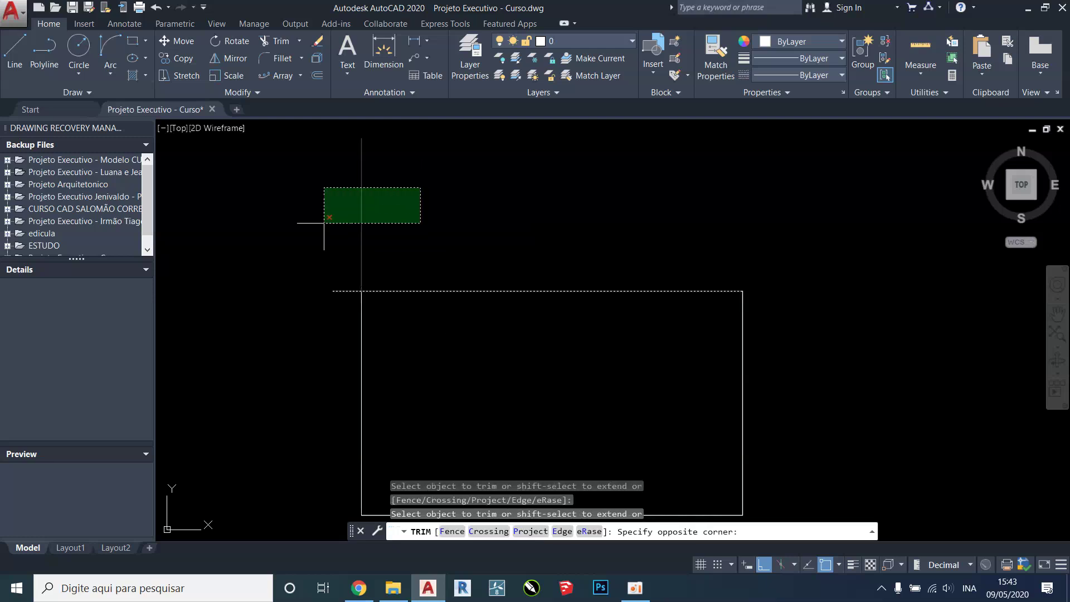
click(318, 232)
click(336, 260)
click(302, 356)
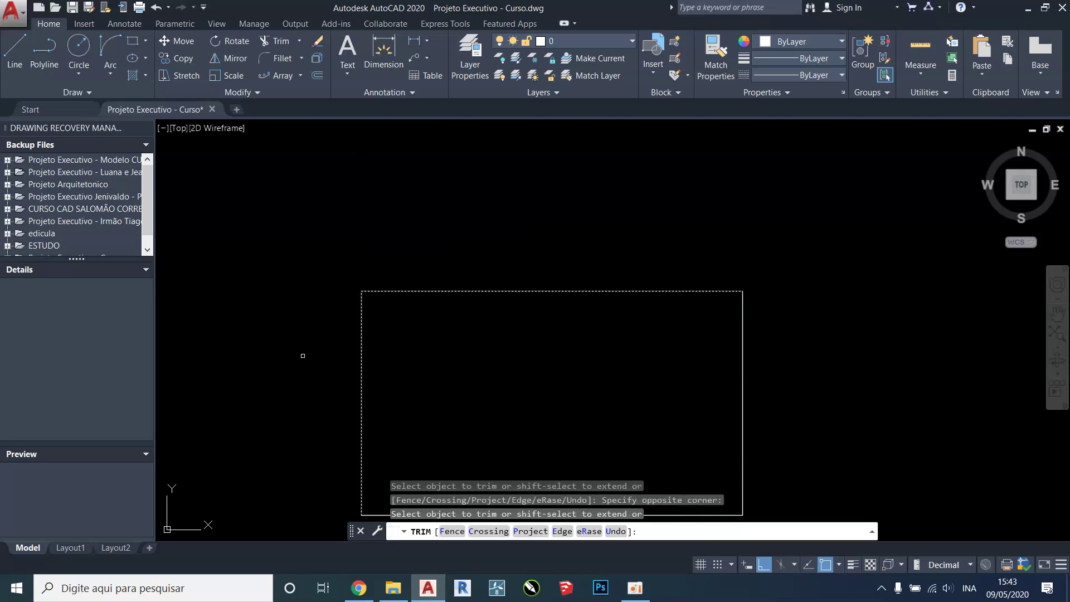
key(Escape)
key(ctrl+z)
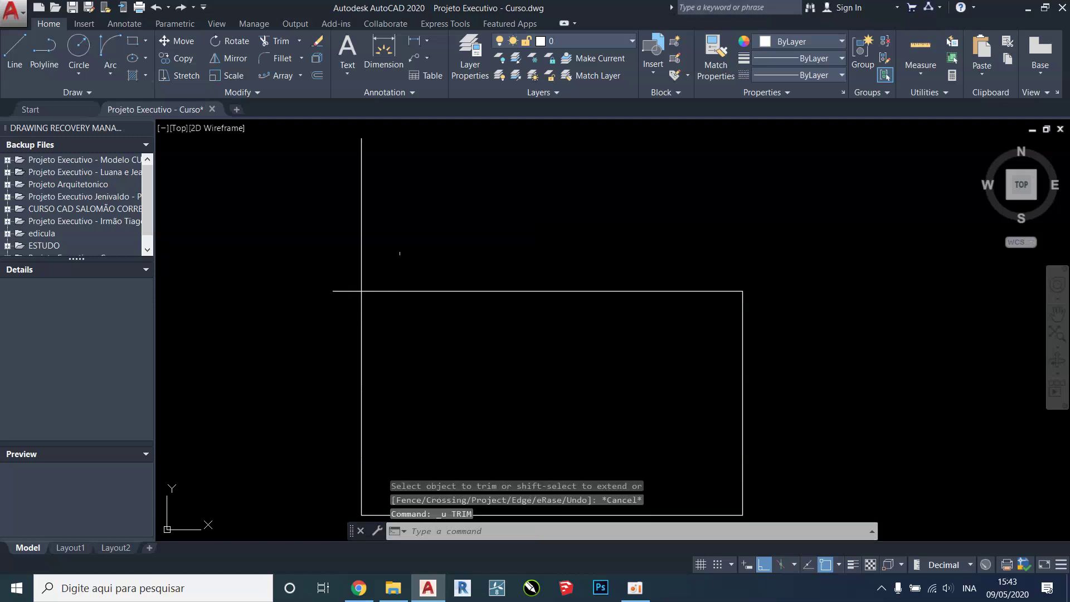
Grip-stretch the overhanging ends of the left and upper lines to their shared corner, and undo both edits.
middle_drag(456, 144, 475, 175)
click(495, 195)
click(346, 215)
click(381, 169)
click(381, 321)
key(Escape)
click(369, 310)
click(354, 335)
click(353, 321)
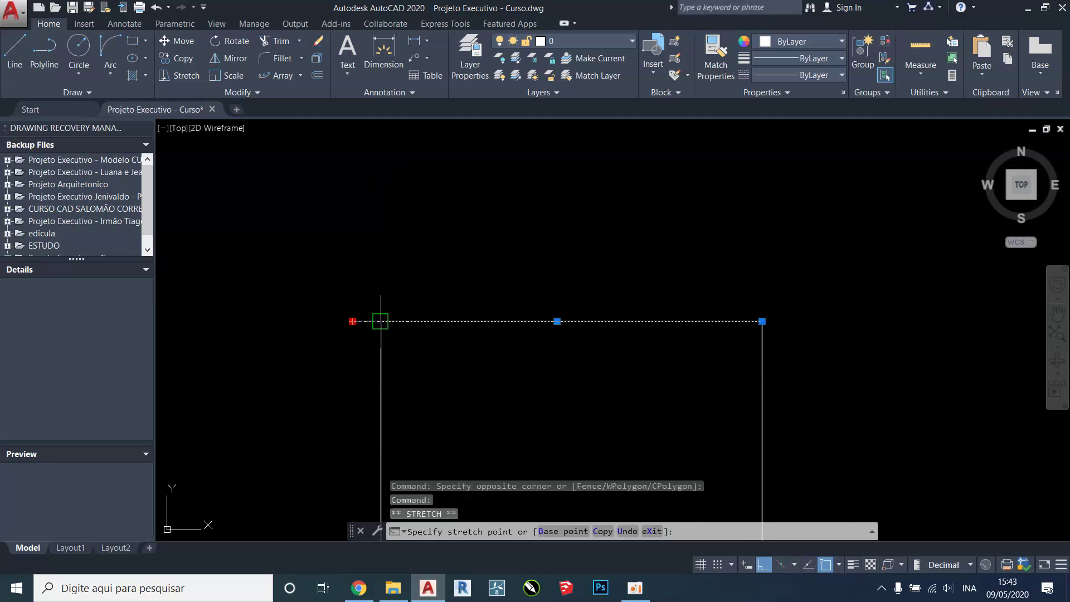
click(380, 321)
key(Escape)
key(ctrl+z)
key(ctrl+z)
Trim the two overhangs at the rectangle's upper-left corner with the left and upper lines preselected as cutting edges.
click(315, 348)
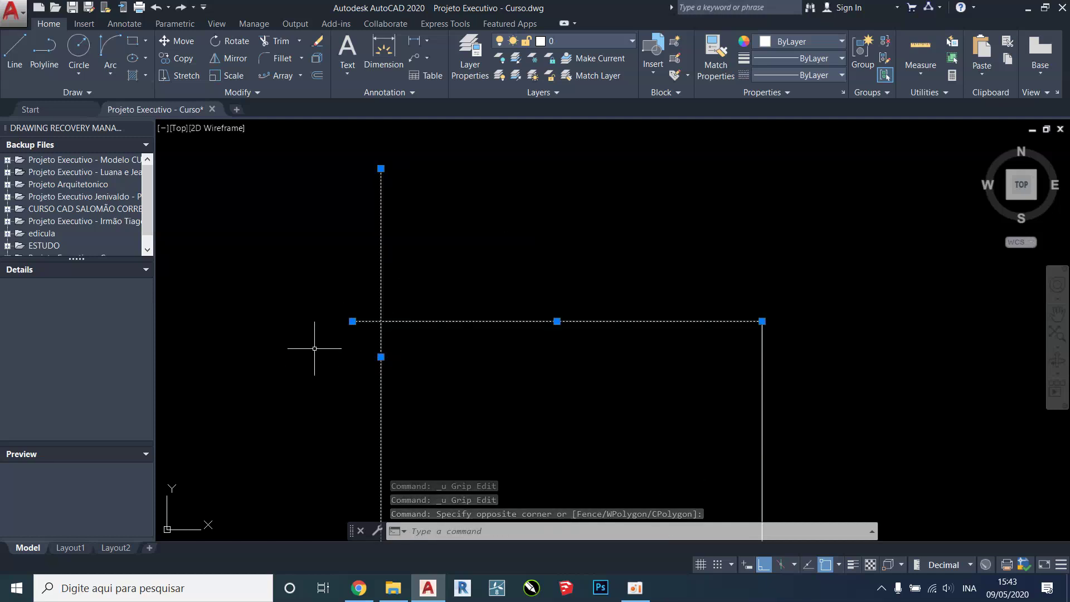
text(tr)
key(Return)
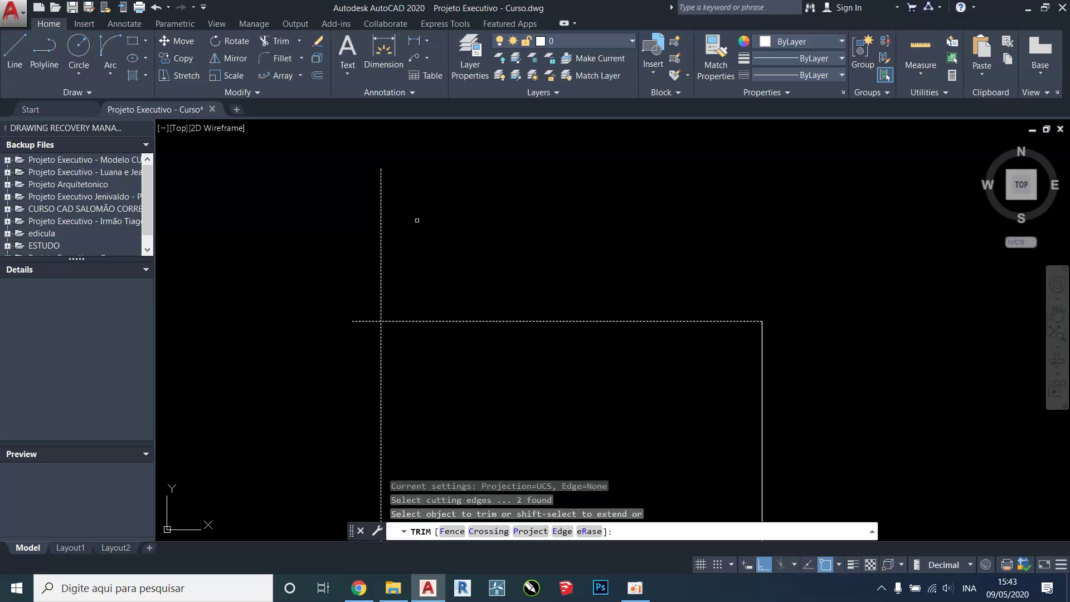
click(416, 219)
click(367, 290)
click(368, 290)
click(331, 335)
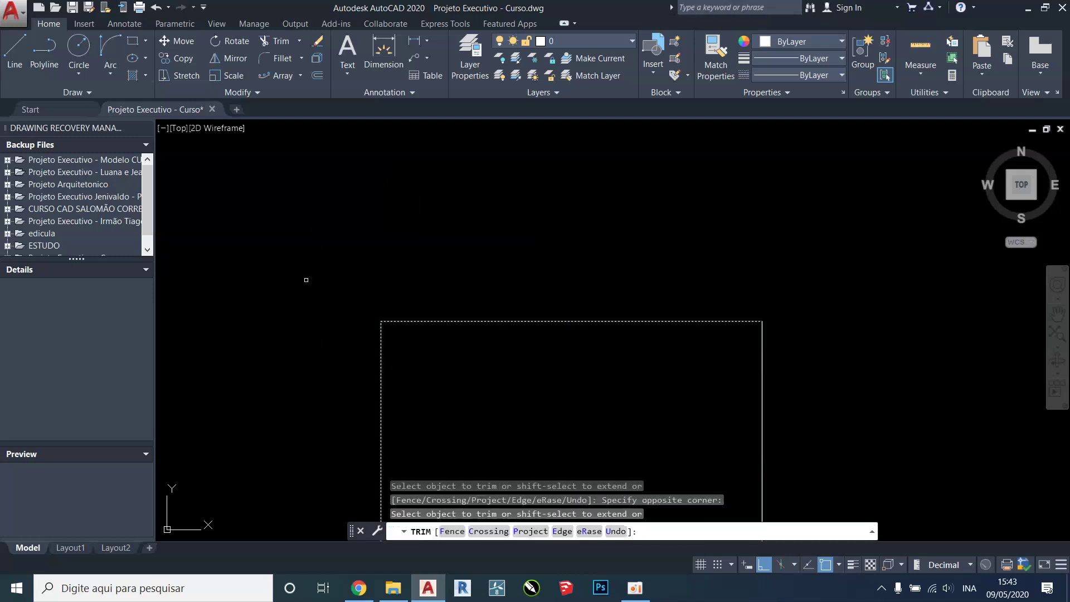
key(Escape)
Shorten the rectangle's left line by stretching its upper endpoint down to the line's midpoint.
scroll(383, 215, down, 2)
middle_drag(382, 215, 276, 168)
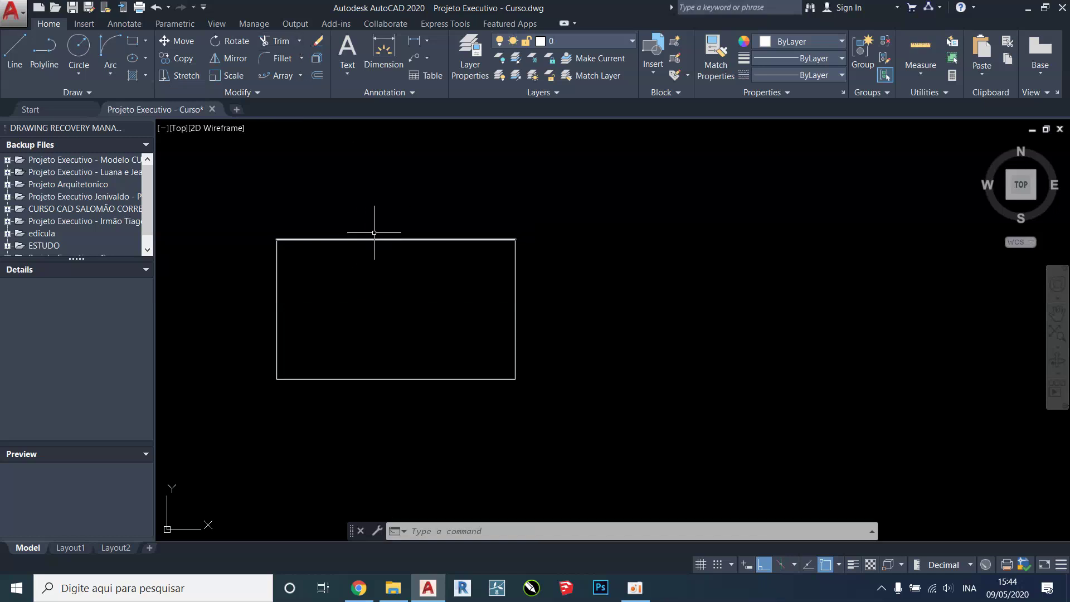
middle_drag(354, 214, 392, 244)
click(375, 279)
click(299, 308)
click(315, 268)
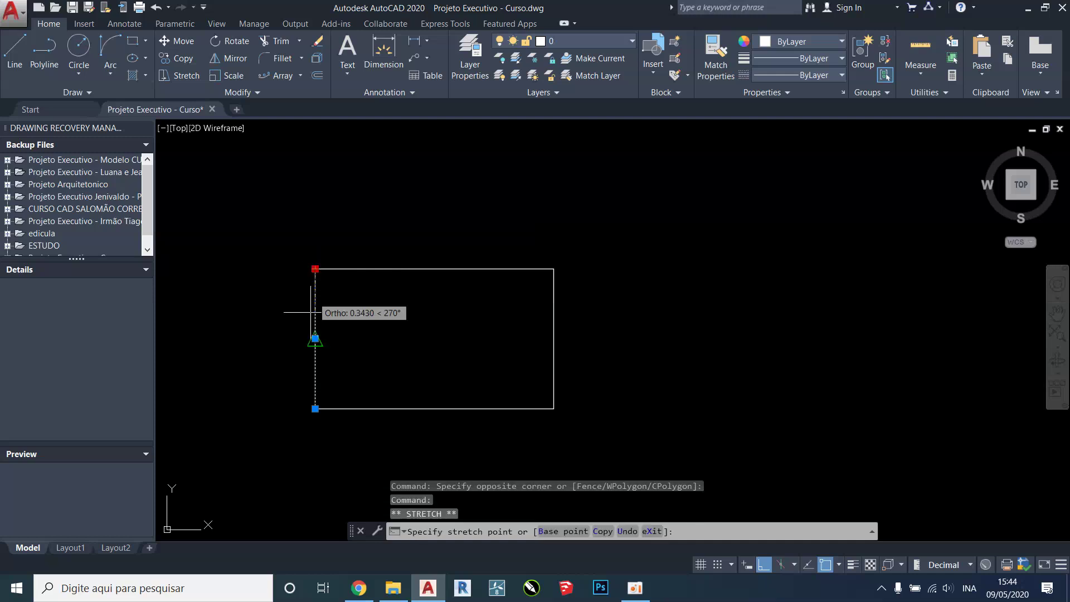
key(Escape)
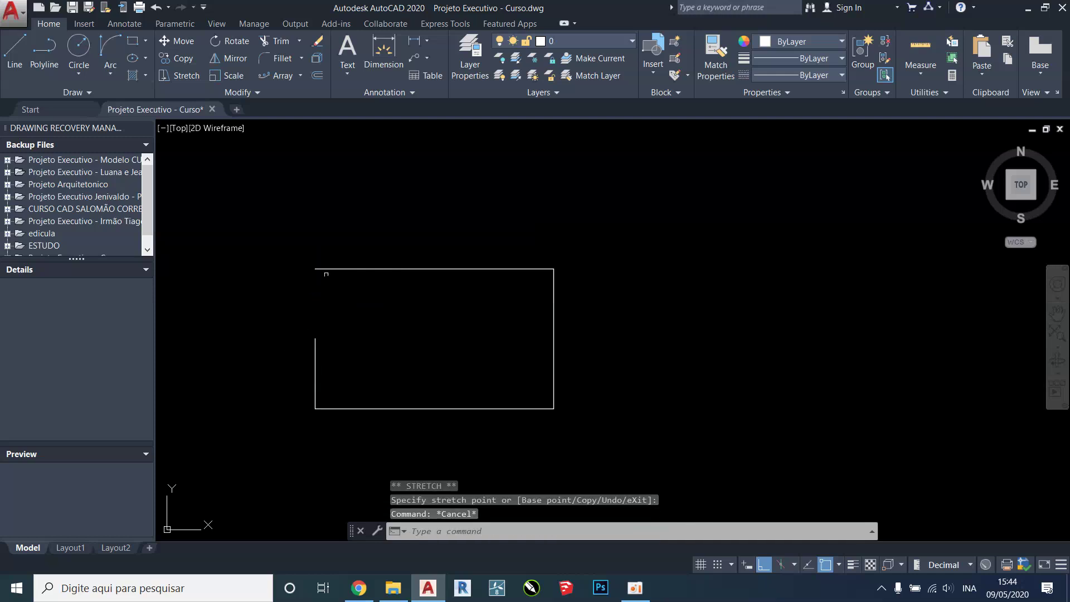
Stretch the upper end of the shortened left line up to the upper line's endpoint, and undo the grip edit.
scroll(341, 319, up, 2)
click(340, 318)
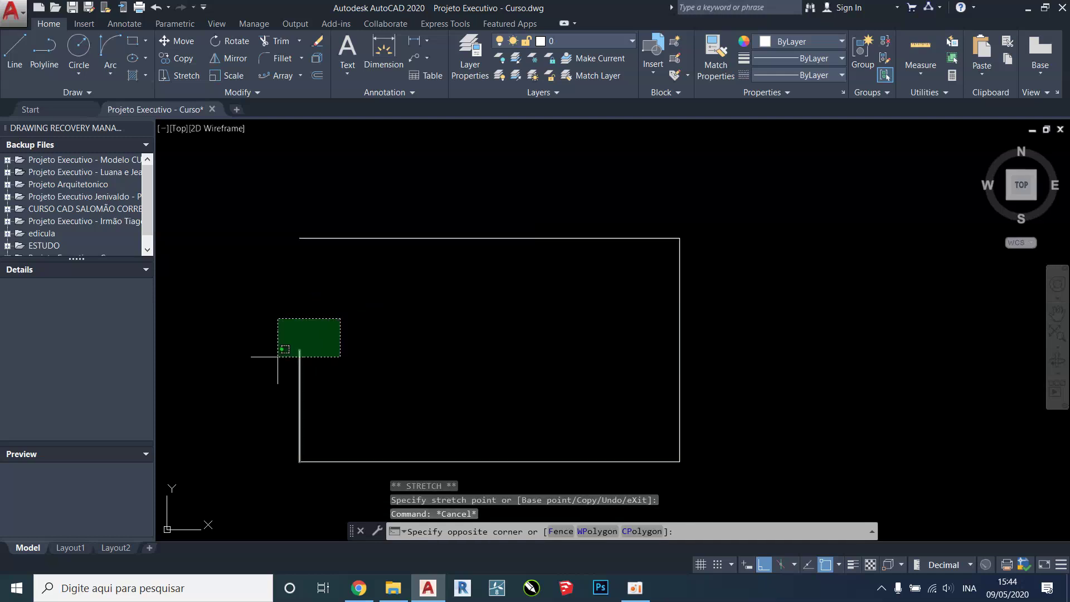
click(277, 357)
click(299, 350)
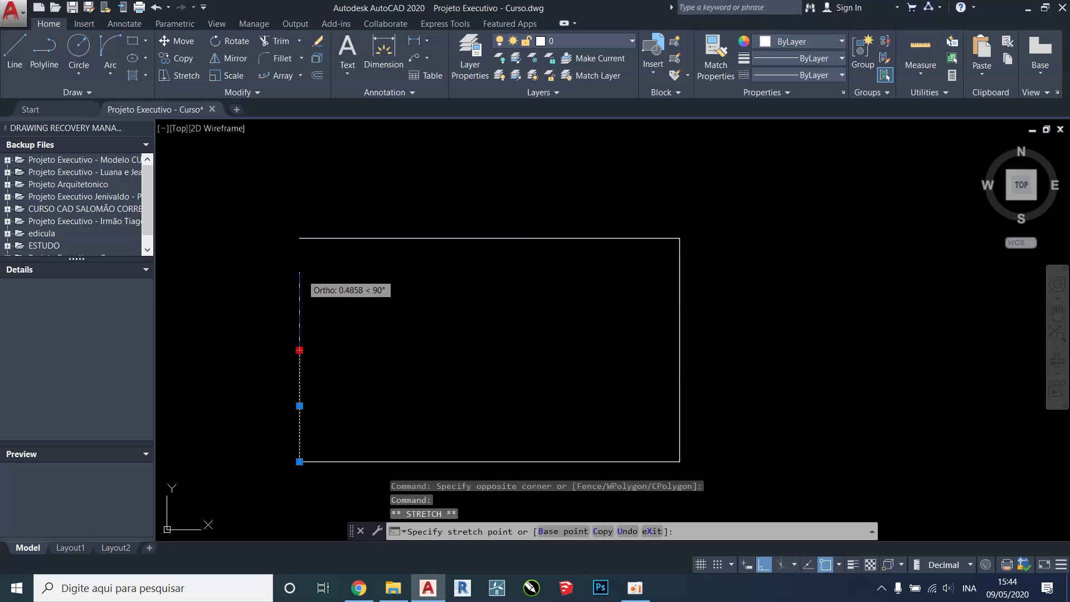
click(300, 240)
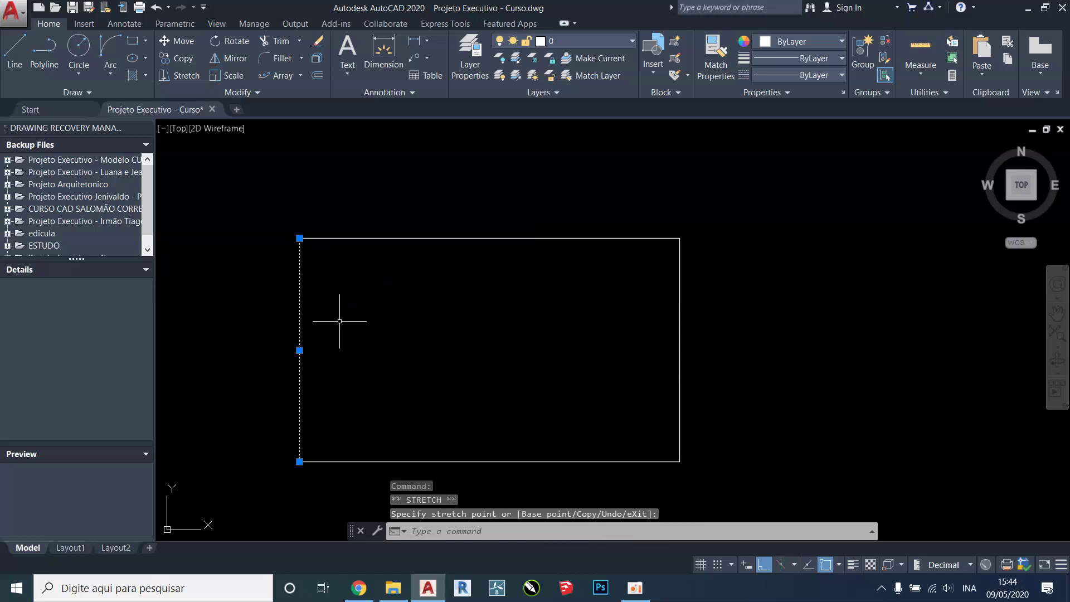
key(ctrl+z)
Extend the shortened left line to the upper line with both lines preselected as boundary edges, and undo the extension.
click(366, 211)
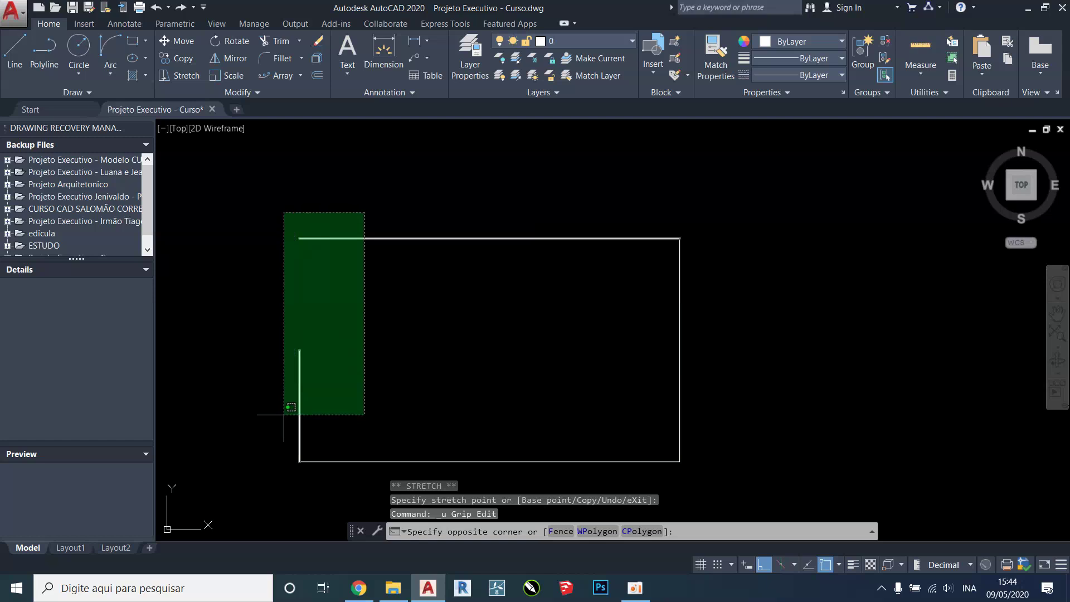
click(283, 412)
text(e)
key(Return)
click(337, 368)
click(255, 372)
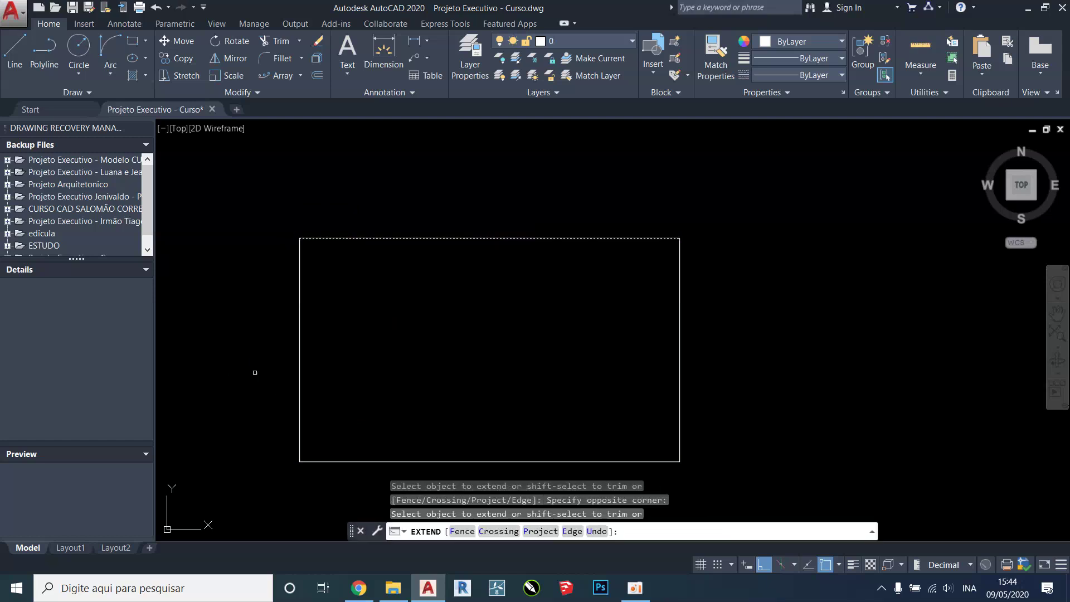
key(Escape)
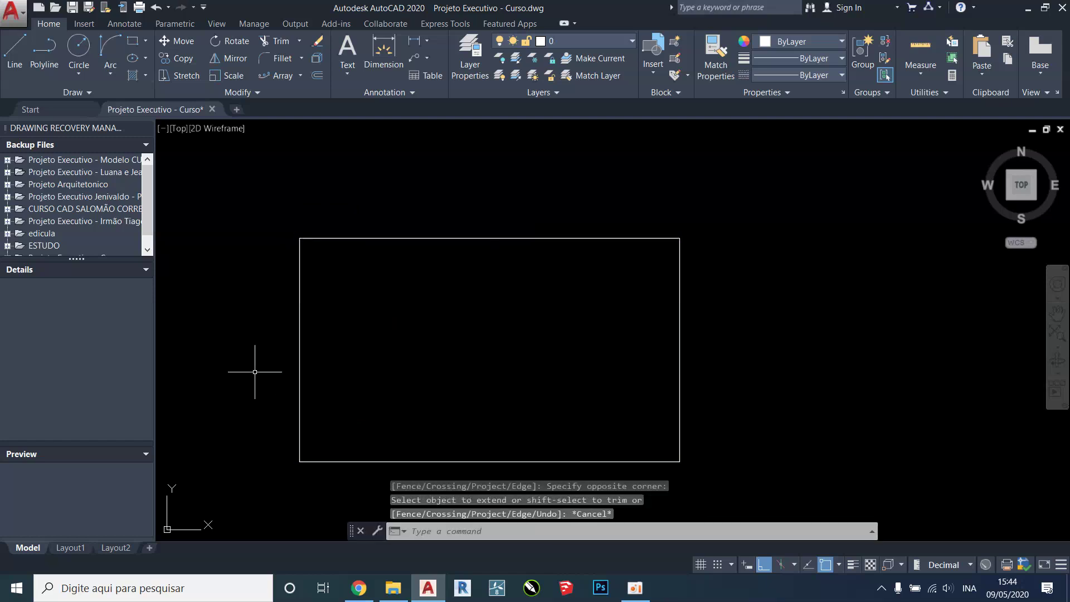
middle_drag(389, 383, 355, 345)
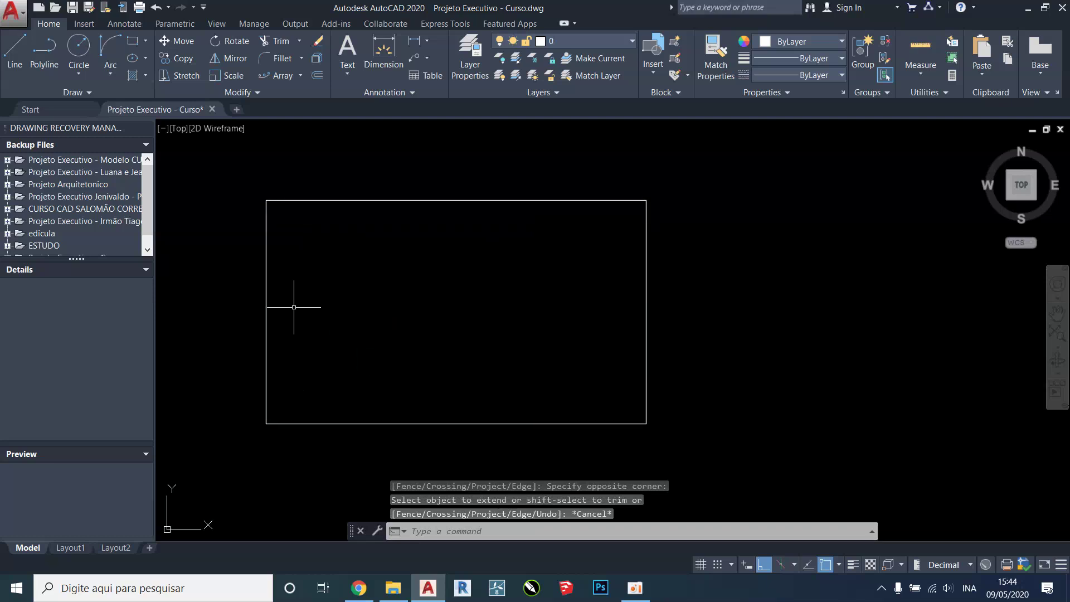
key(ctrl+z)
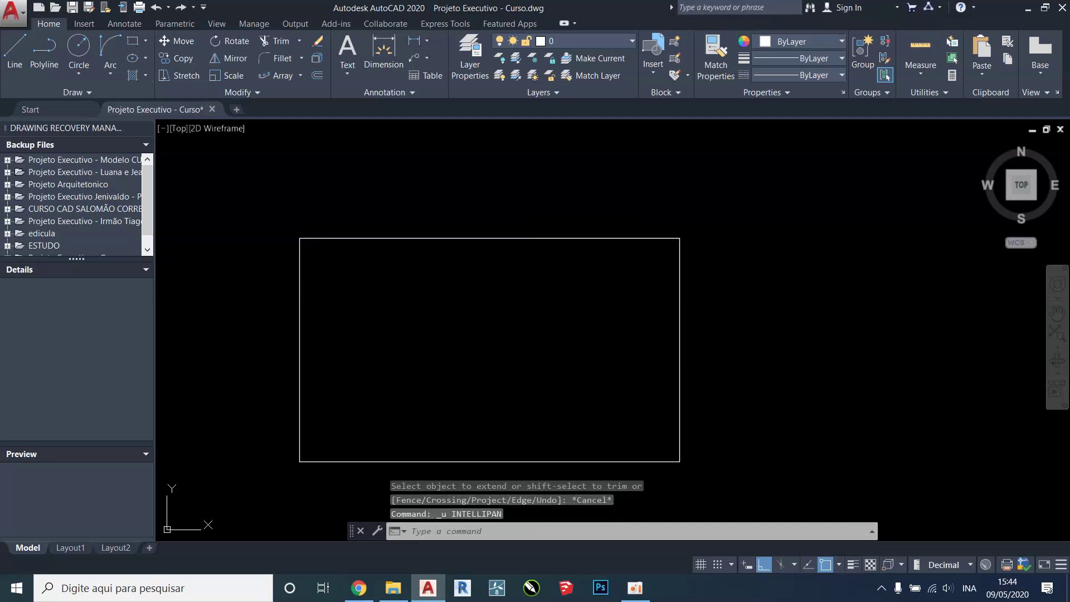
key(ctrl+z)
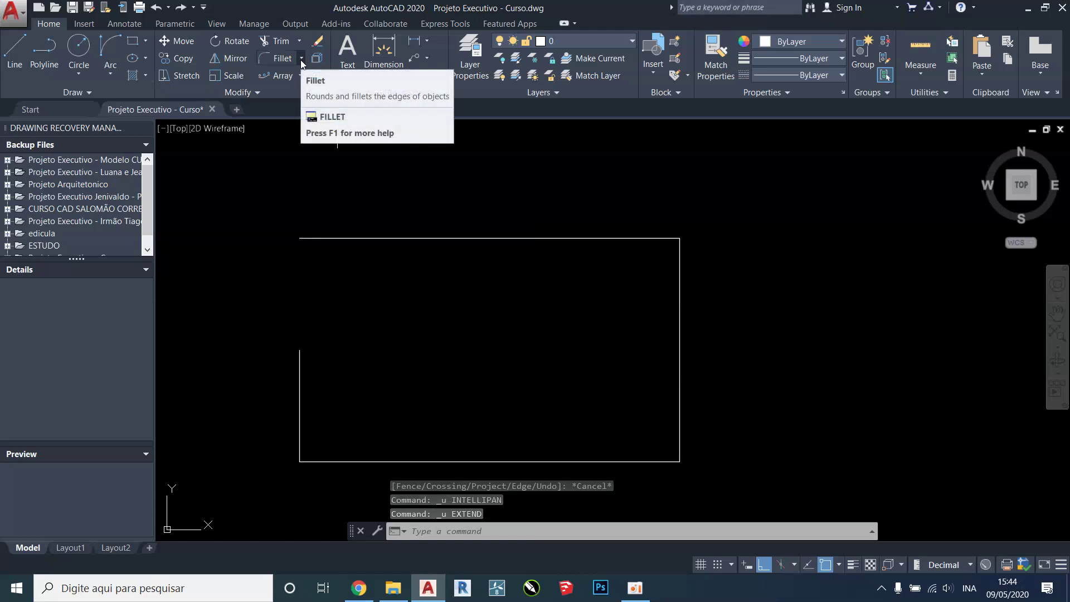
Close the gap by grip-stretching the left line to the upper line's endpoint, and undo that stretch.
click(313, 356)
click(276, 376)
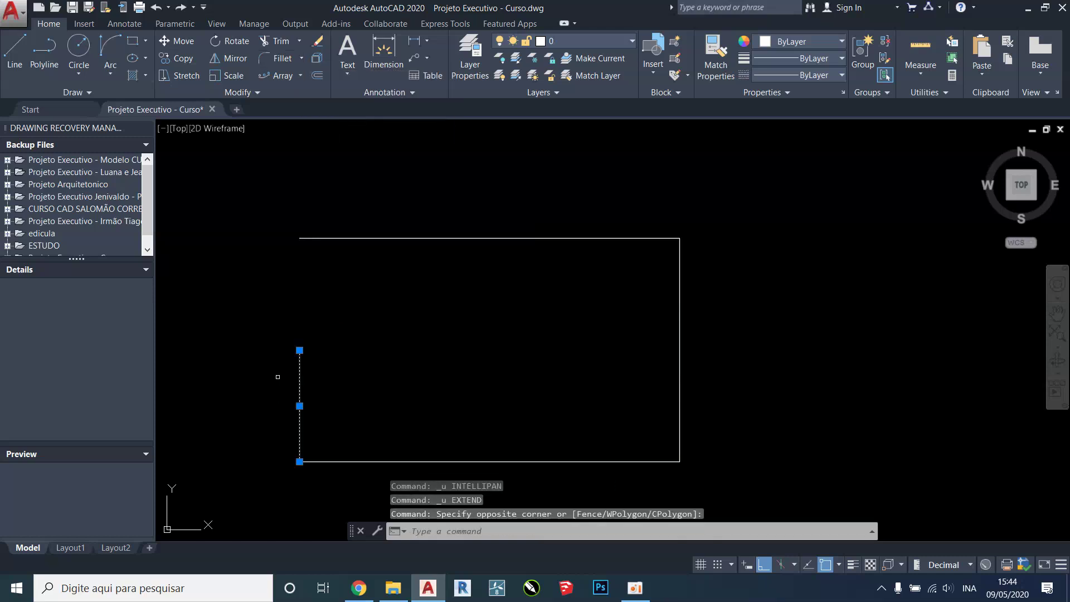
click(299, 350)
click(299, 239)
key(Escape)
key(Escape)
key(Escape)
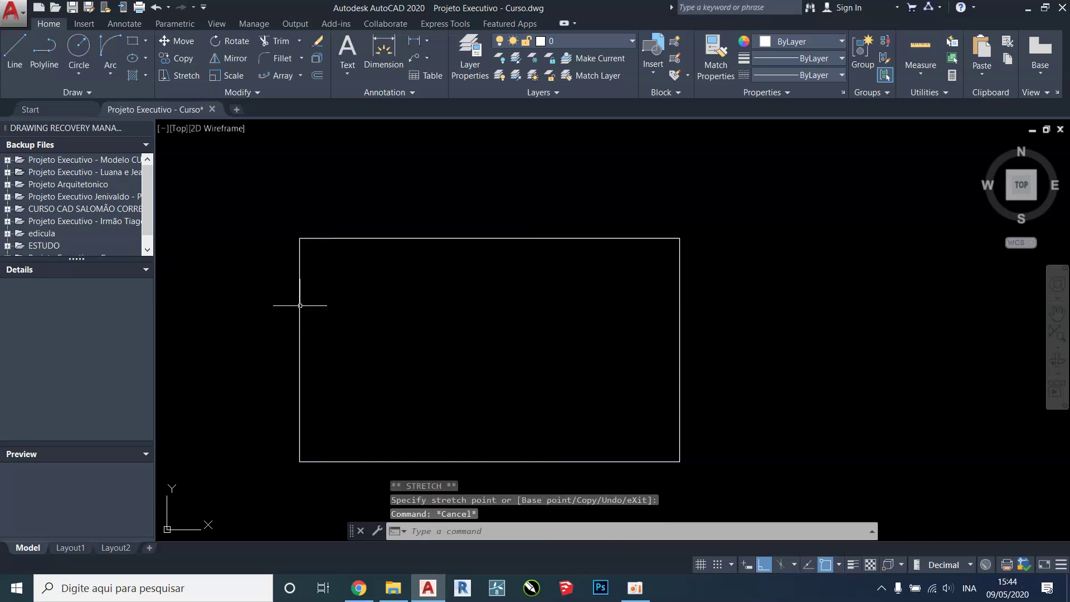
key(ctrl+z)
click(370, 174)
click(250, 426)
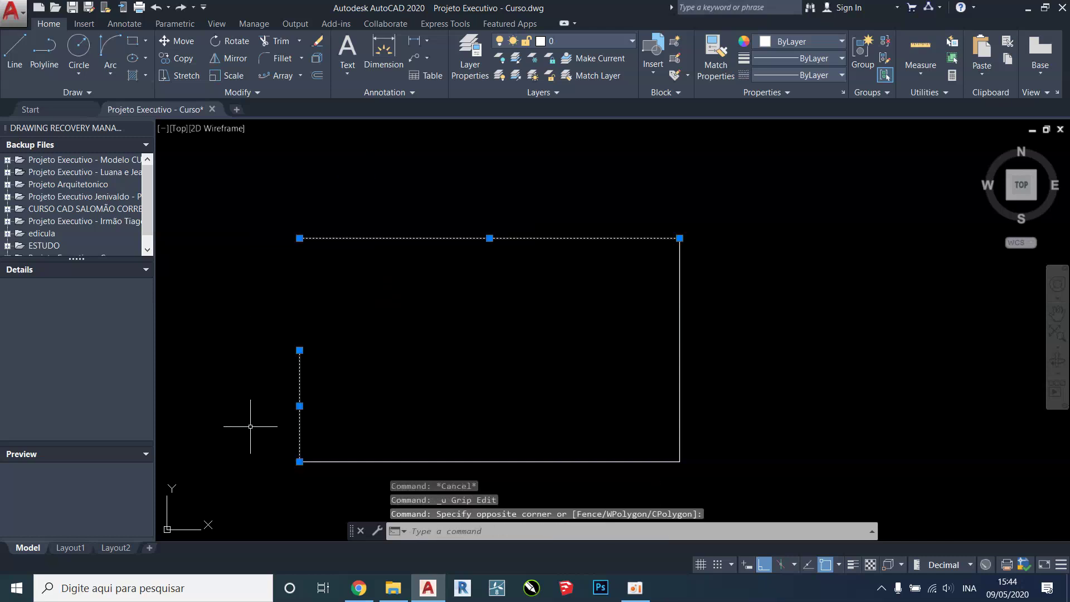
text(ex)
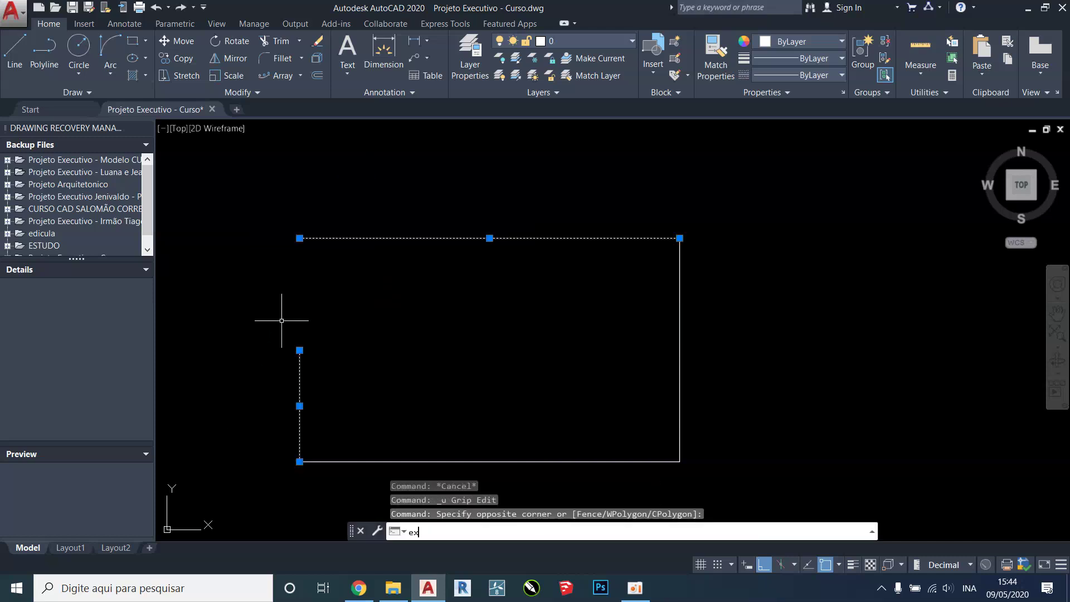
key(Return)
key(Escape)
click(299, 41)
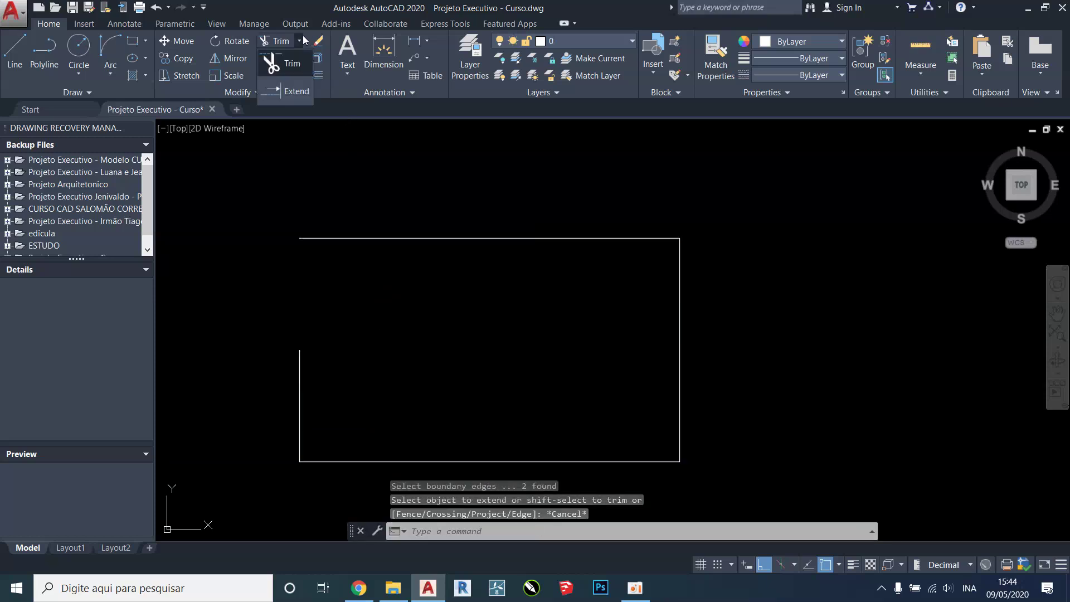
click(295, 92)
key(Escape)
key(Escape)
key(Escape)
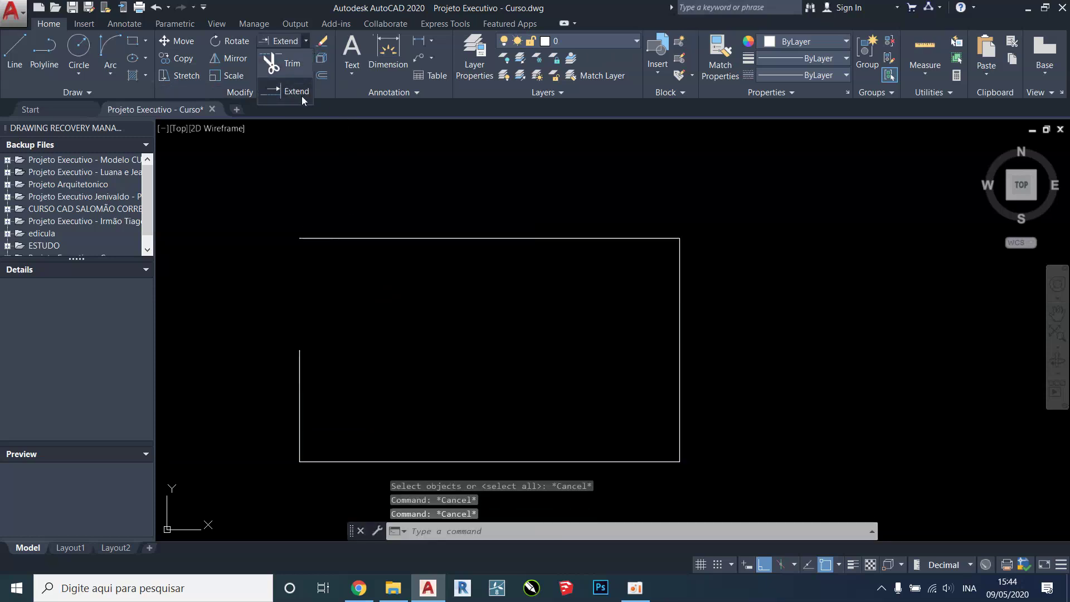
Extend the shortened left line to the upper line, picking both as boundary edges within the command, and undo the extension.
click(284, 42)
click(386, 365)
click(263, 396)
click(366, 215)
click(326, 282)
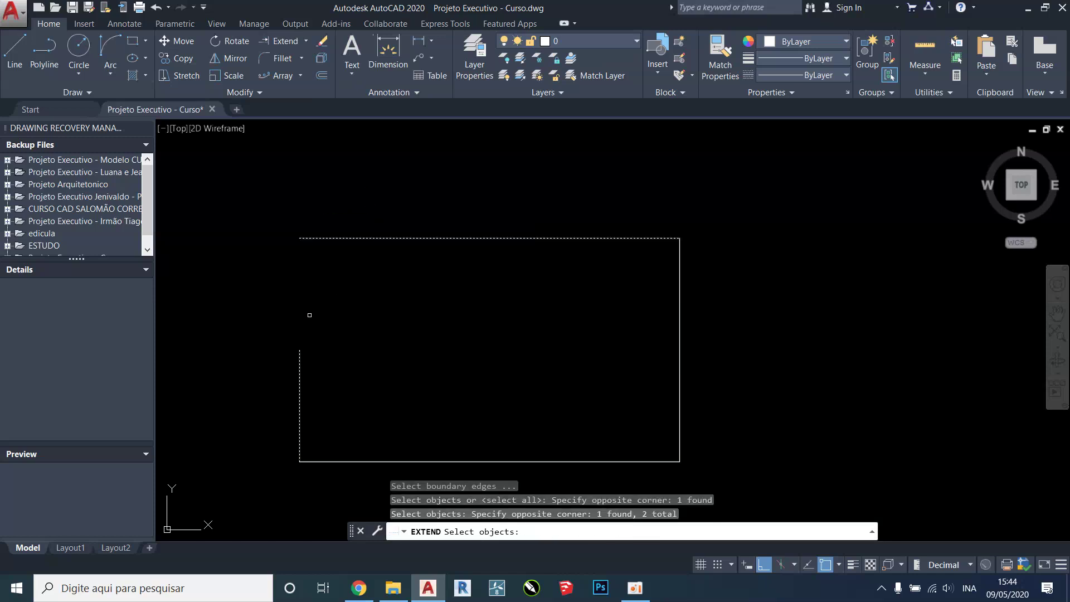
key(Return)
click(340, 314)
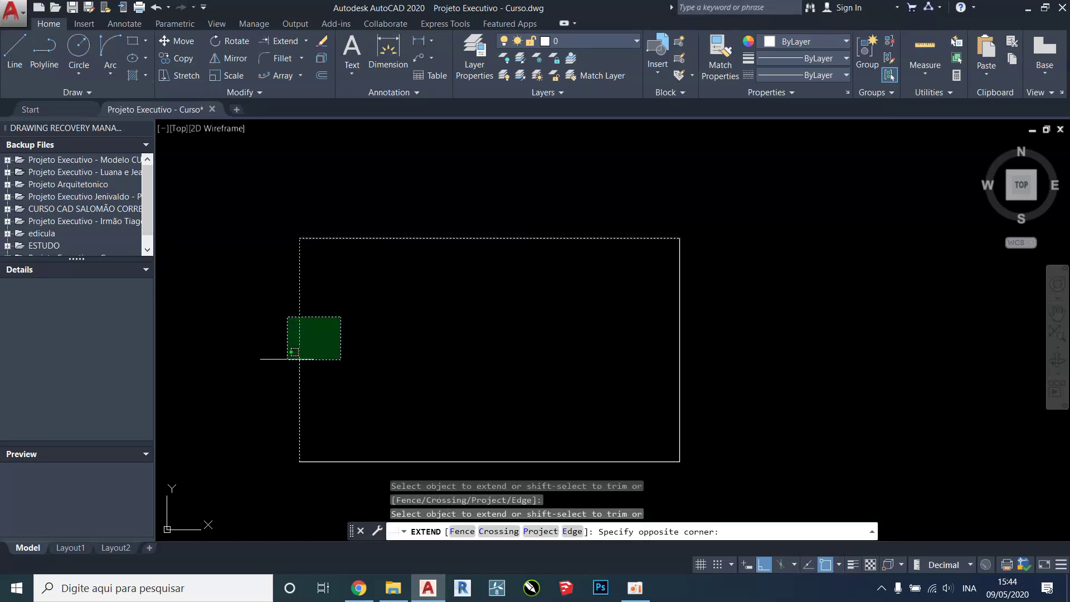
click(271, 357)
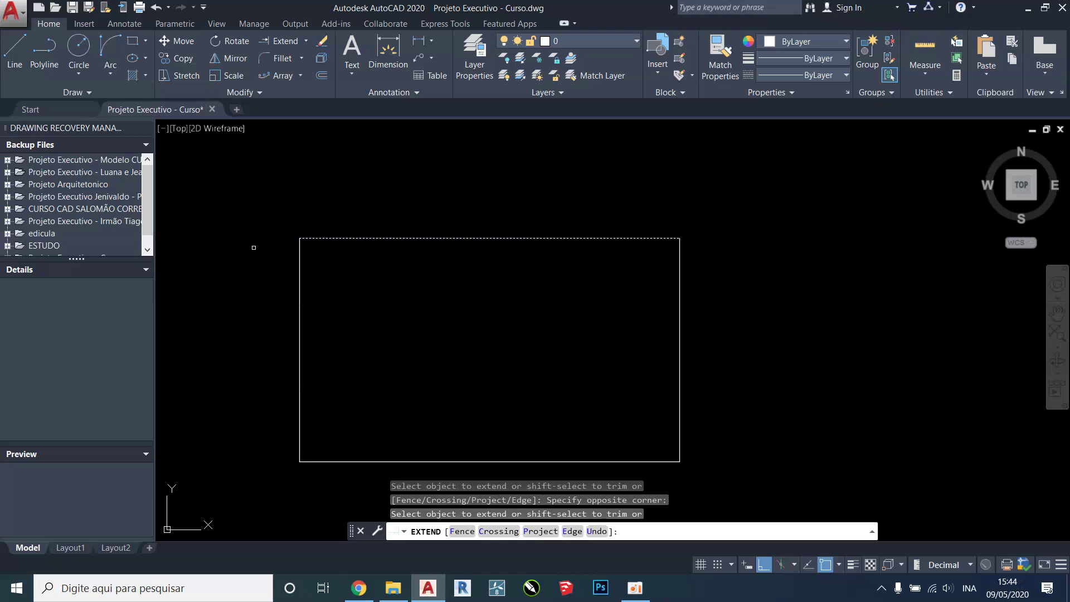
key(Escape)
key(Escape)
Close the upper-left corner by grip-stretching the left line's upper end to the upper line's endpoint.
click(361, 326)
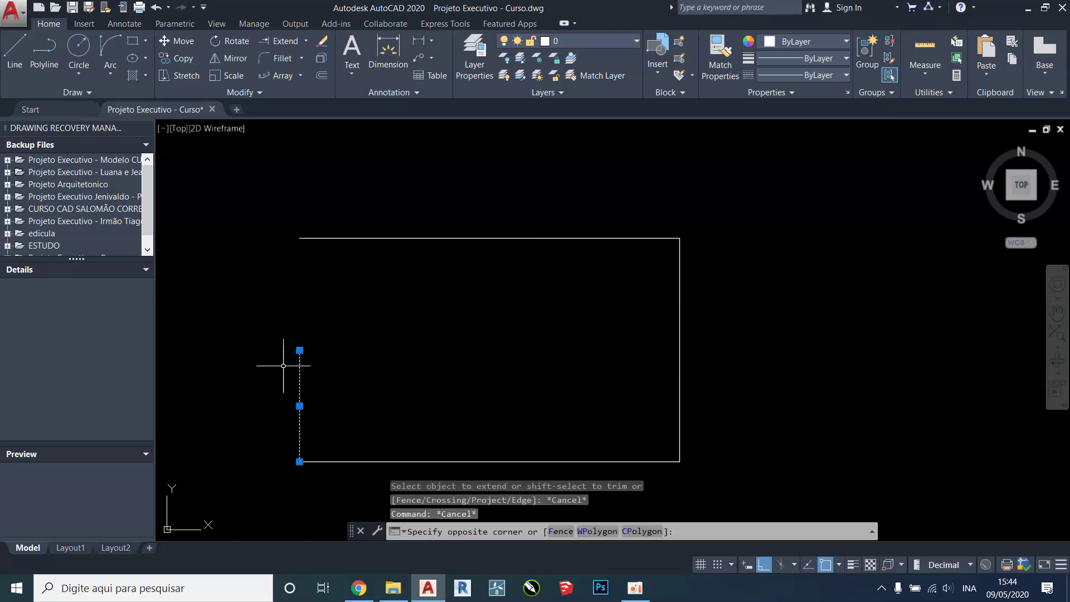
click(292, 358)
click(299, 350)
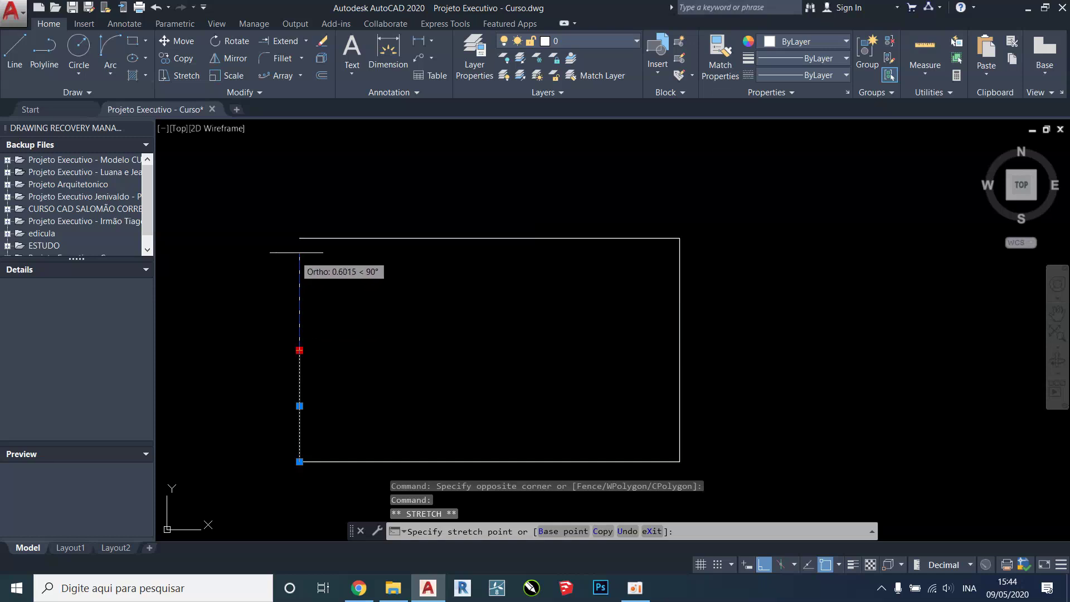
key(Escape)
scroll(299, 312, down, 2)
click(306, 44)
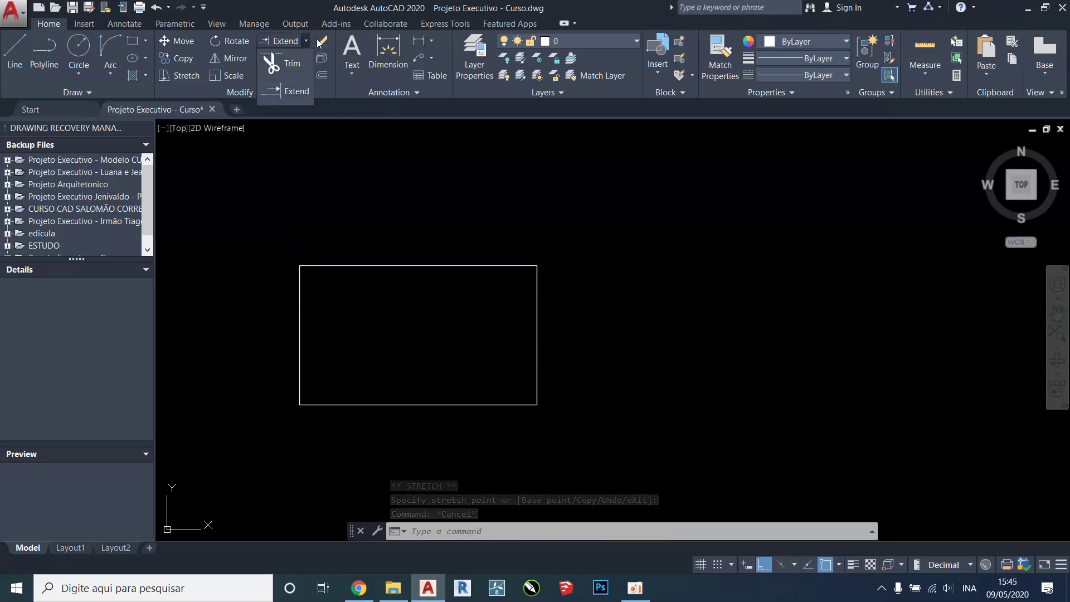
click(317, 41)
scroll(307, 175, up, 2)
Open the rectangle's upper-left corner by stretching the ends of the left and upper lines back from it.
click(352, 265)
click(295, 236)
click(299, 238)
click(289, 316)
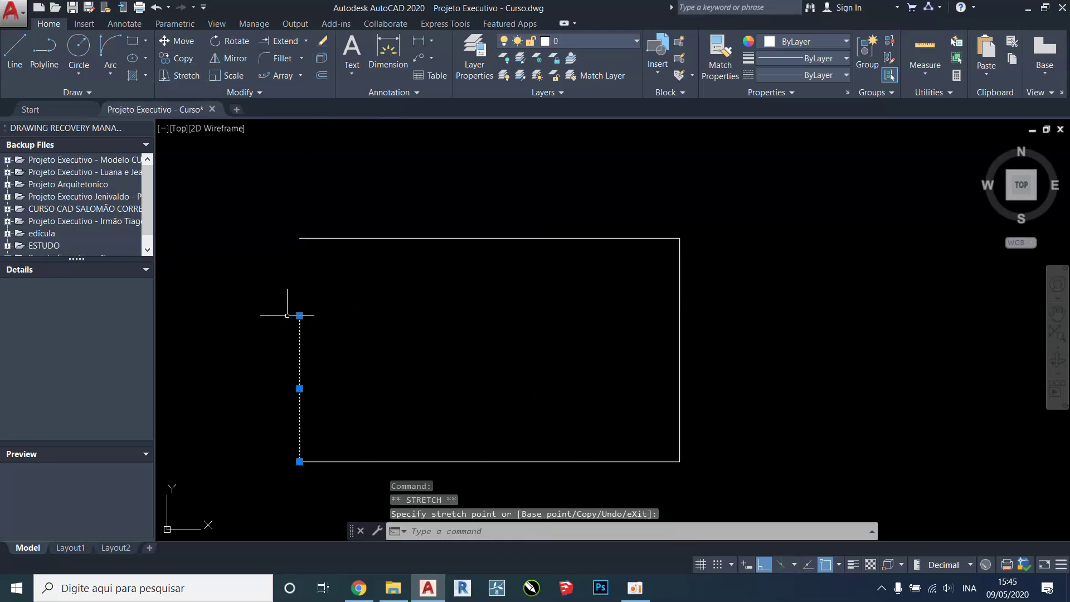
key(Escape)
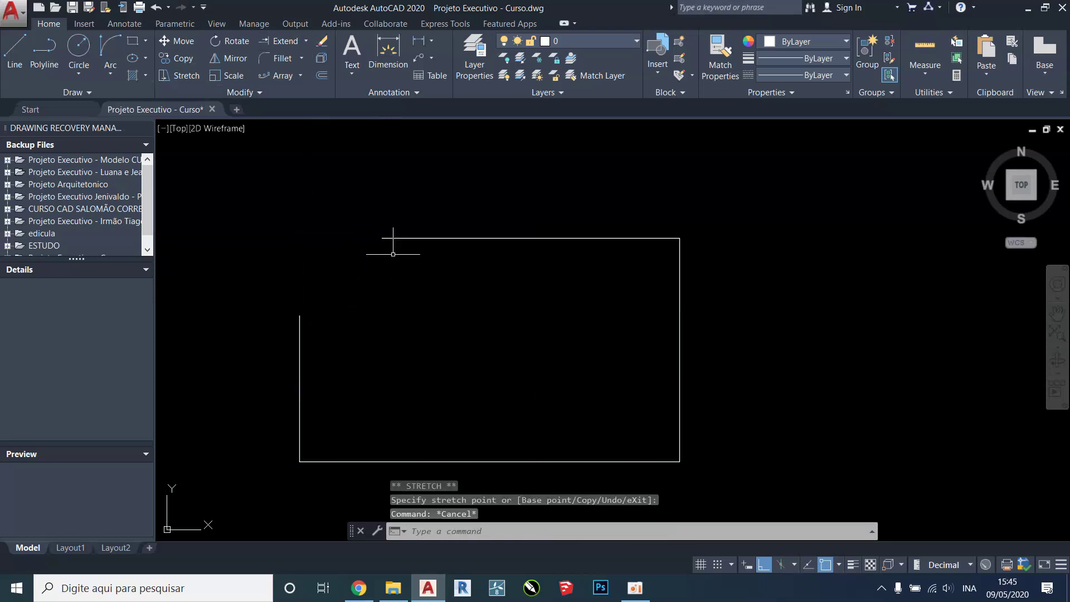
click(419, 234)
click(385, 275)
click(330, 304)
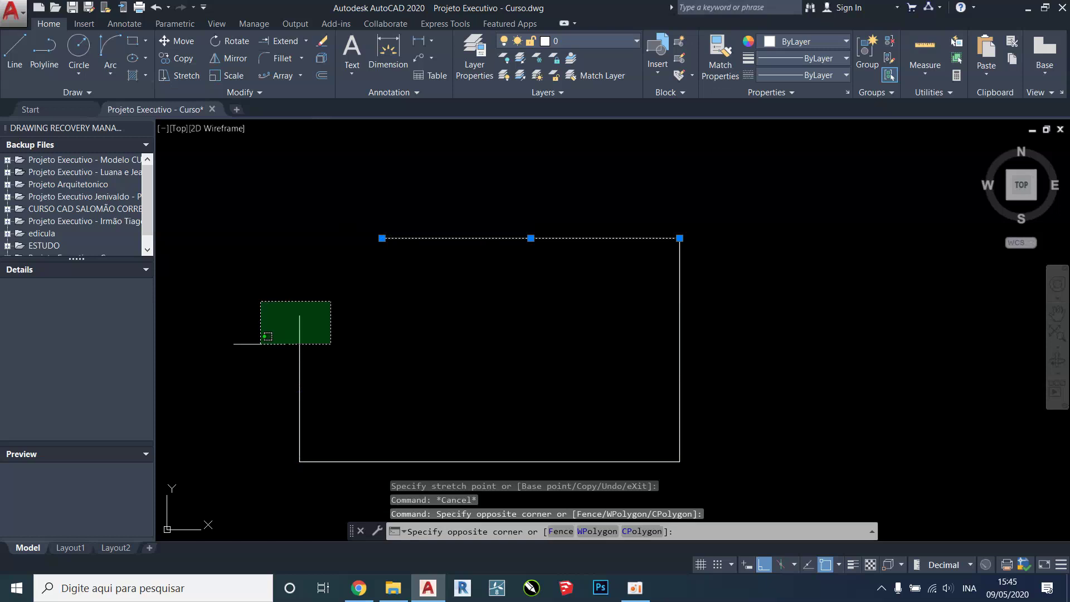
click(264, 340)
key(Escape)
key(Escape)
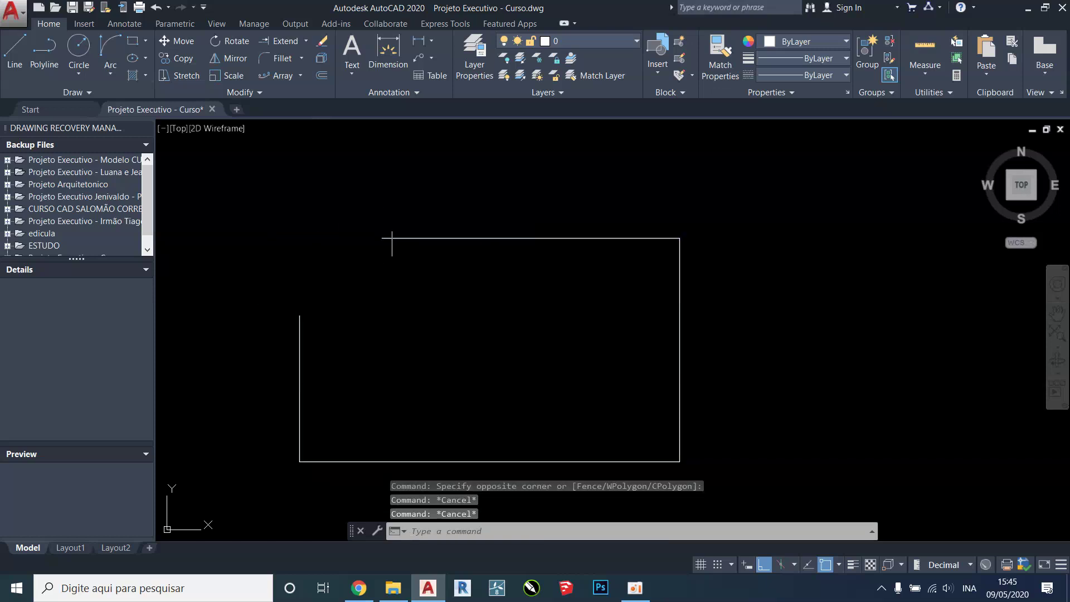
Try to fillet the open corner between the left and upper lines with a radius of 0.5.
click(426, 208)
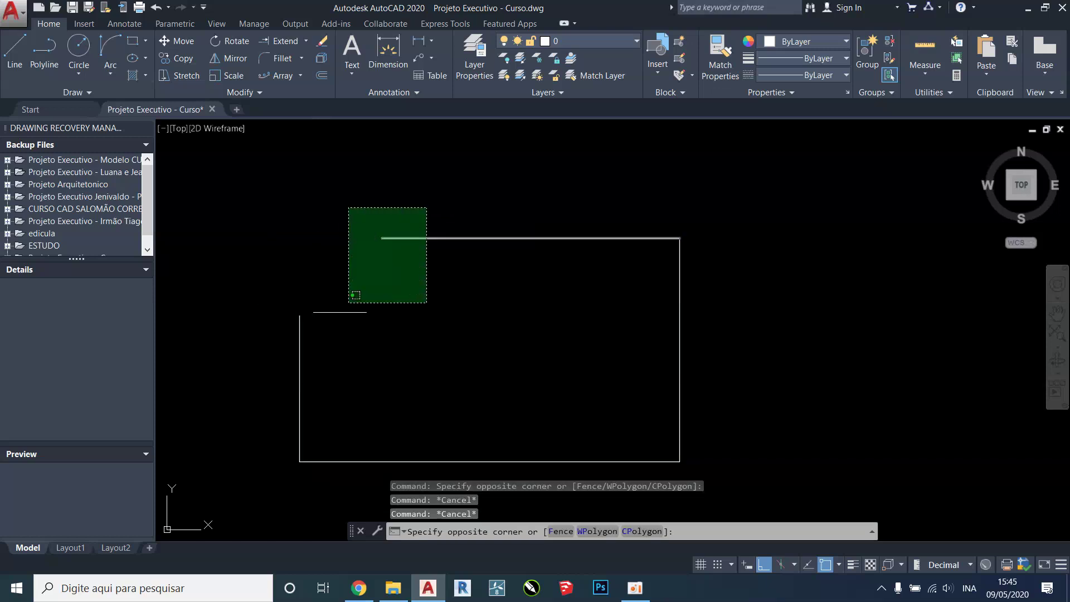
click(275, 367)
click(303, 63)
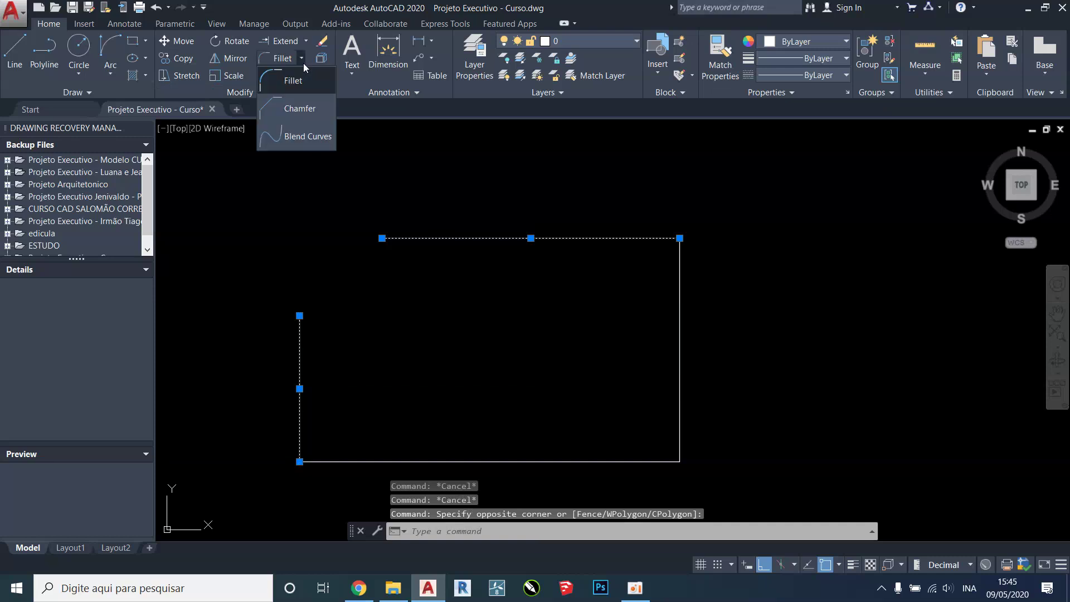
click(308, 81)
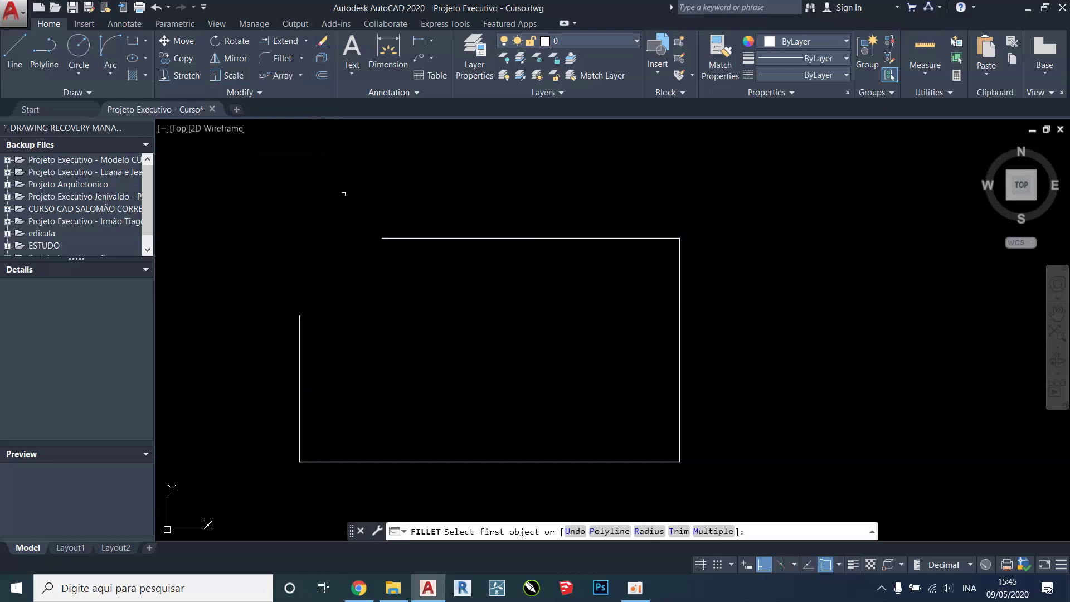
click(650, 531)
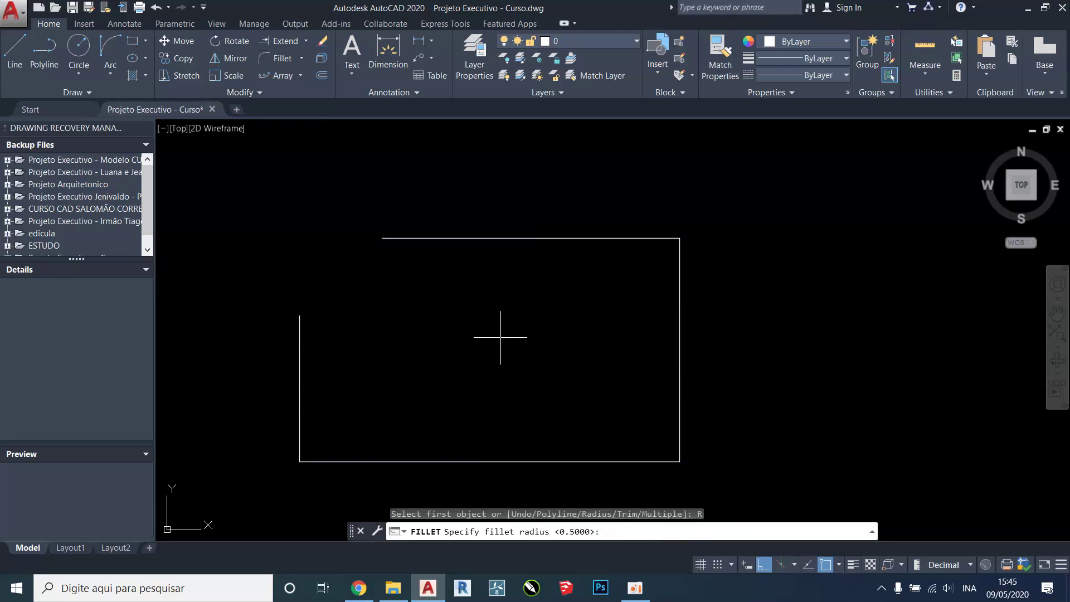
text(.5)
key(Return)
click(300, 328)
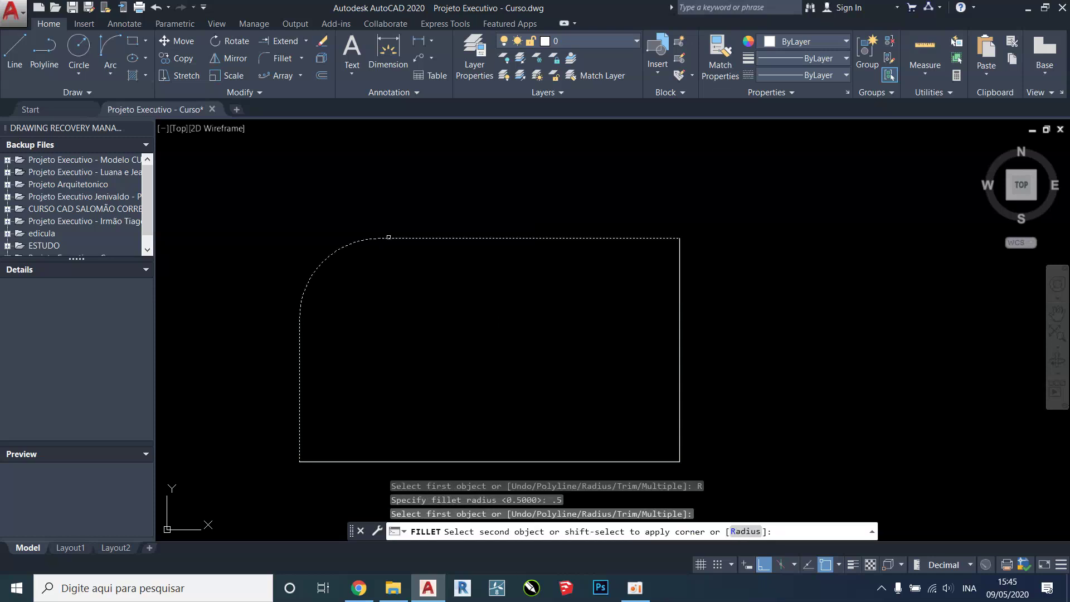
key(Escape)
key(Escape)
key(Escape)
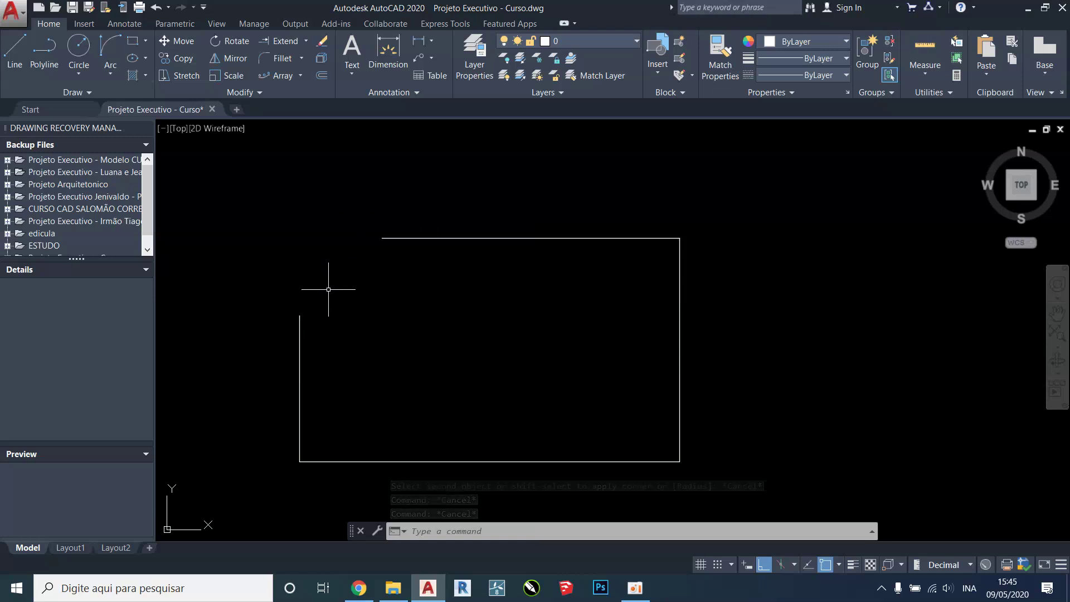
Join the left and upper lines with a Chamfer using 0 for both distances, and undo it.
click(301, 58)
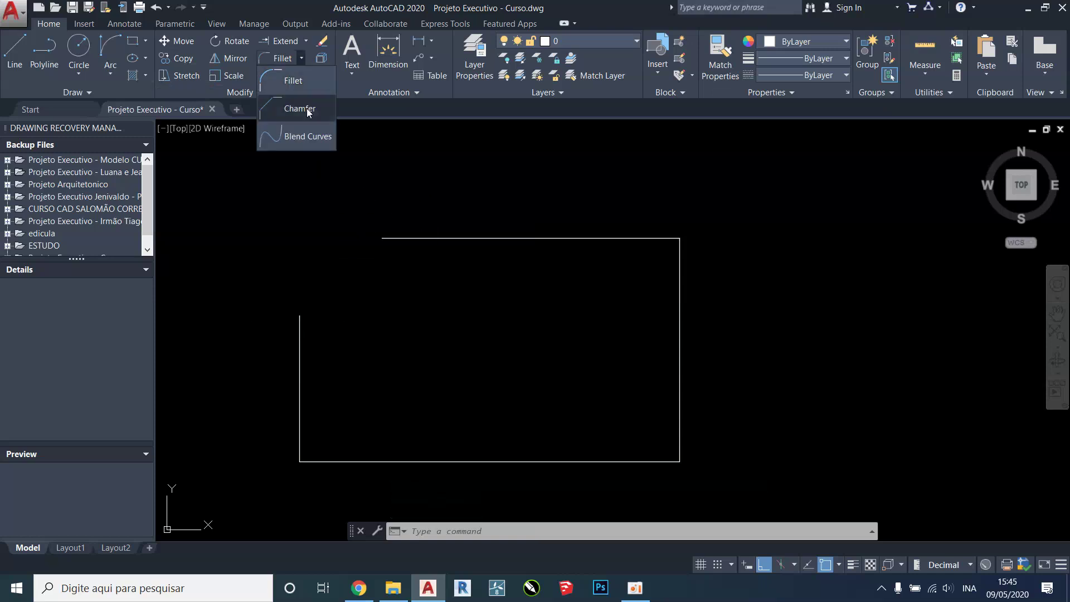
click(300, 109)
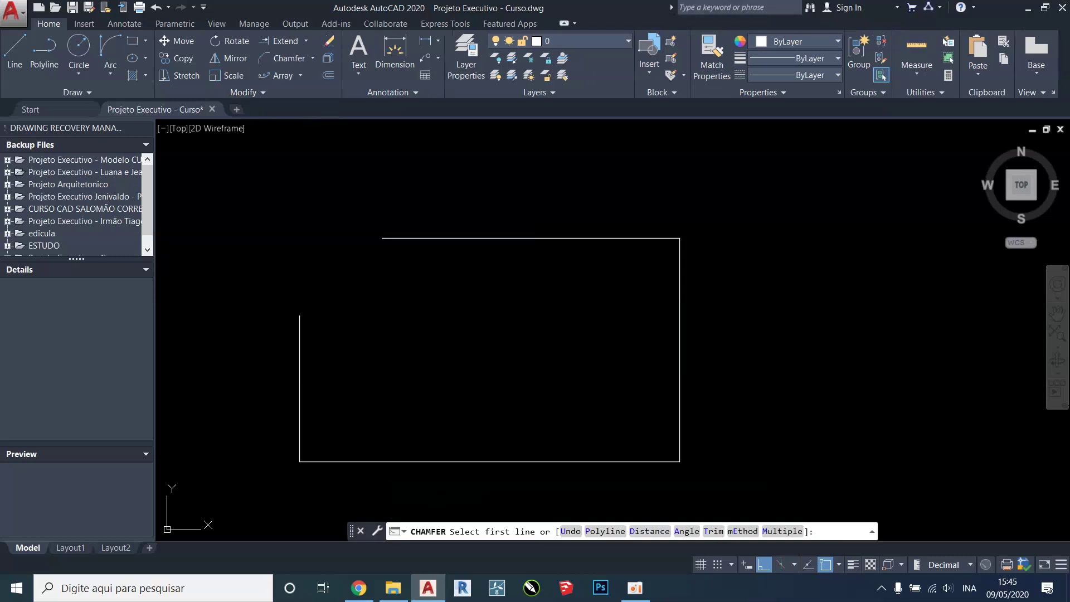
click(650, 531)
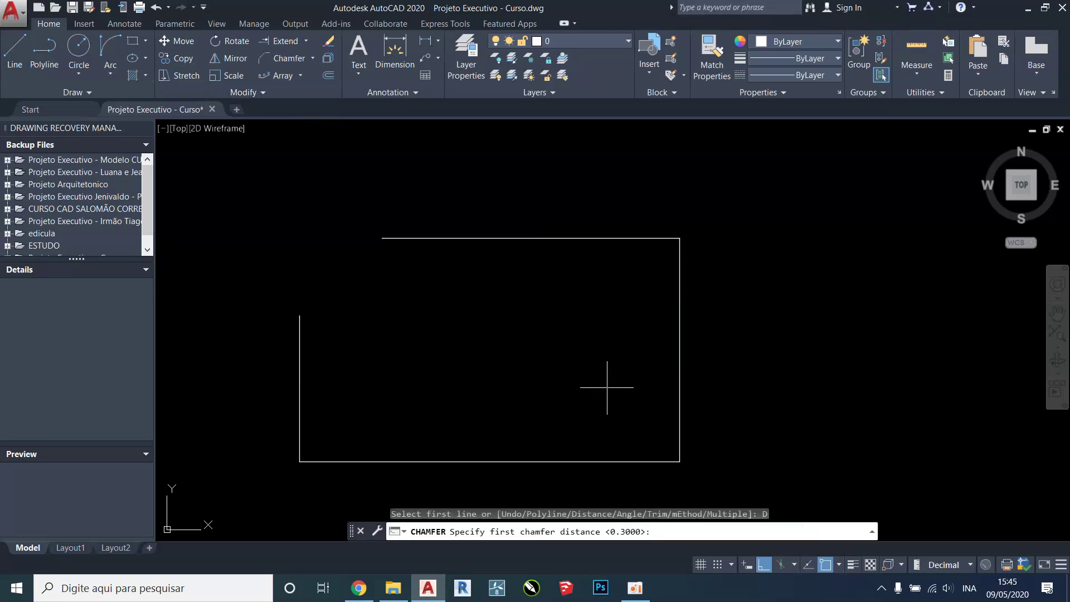
text(0)
key(Return)
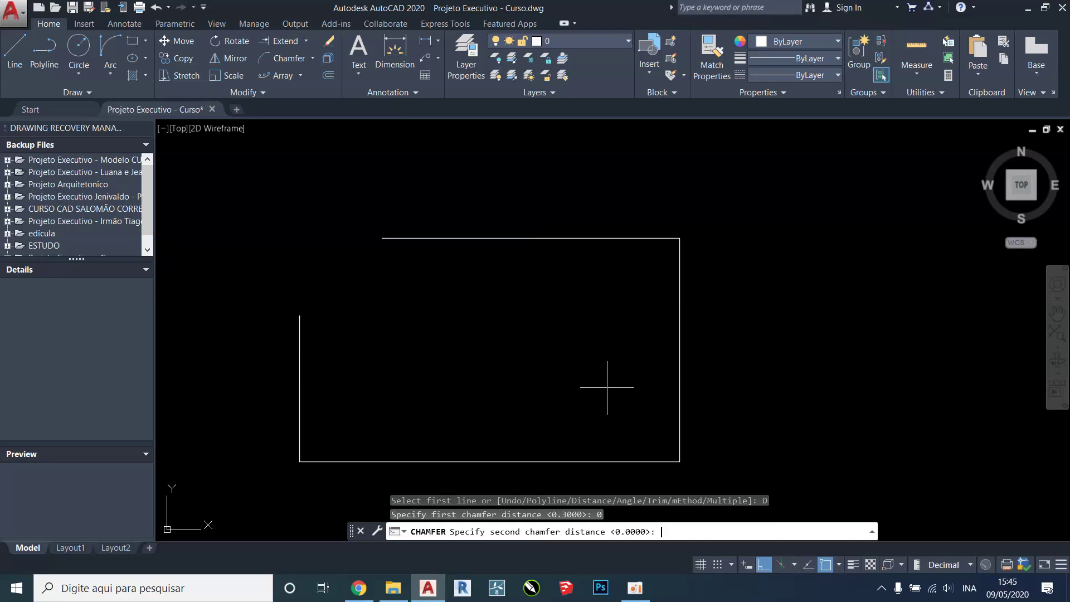
key(Return)
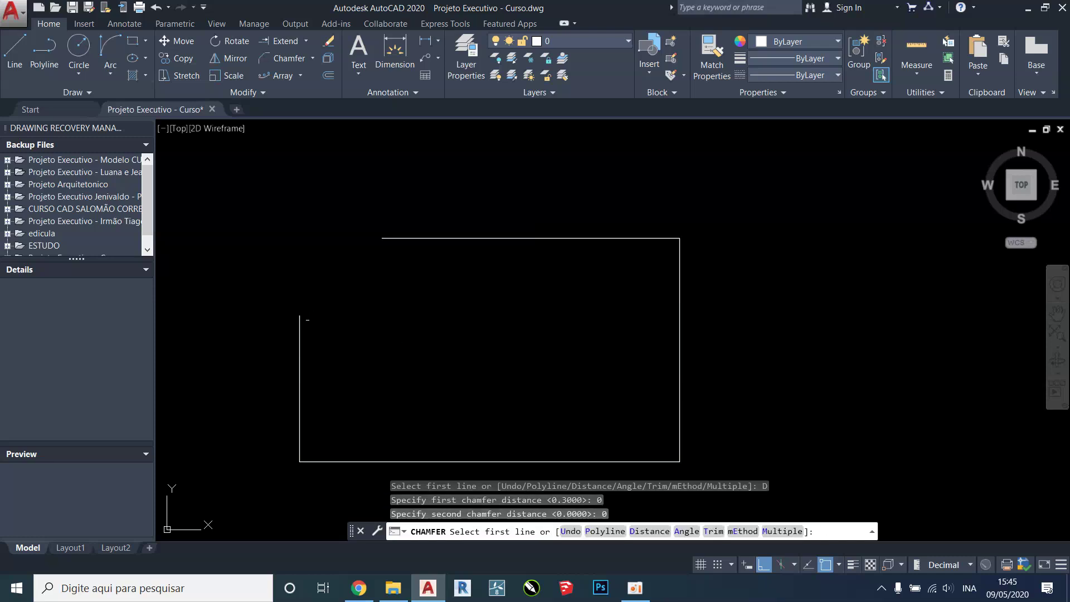
click(300, 319)
click(391, 238)
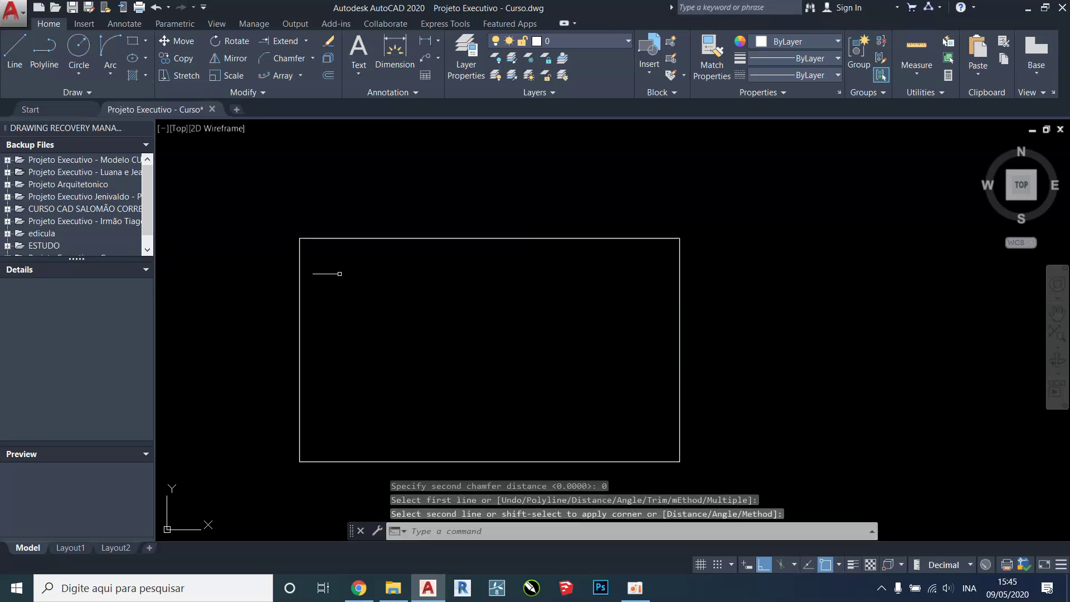
scroll(301, 235, up, 3)
scroll(326, 222, down, 4)
key(ctrl+z)
key(ctrl+z)
Chamfer the open corner between the left and upper lines with both distances set to 0.3.
click(284, 63)
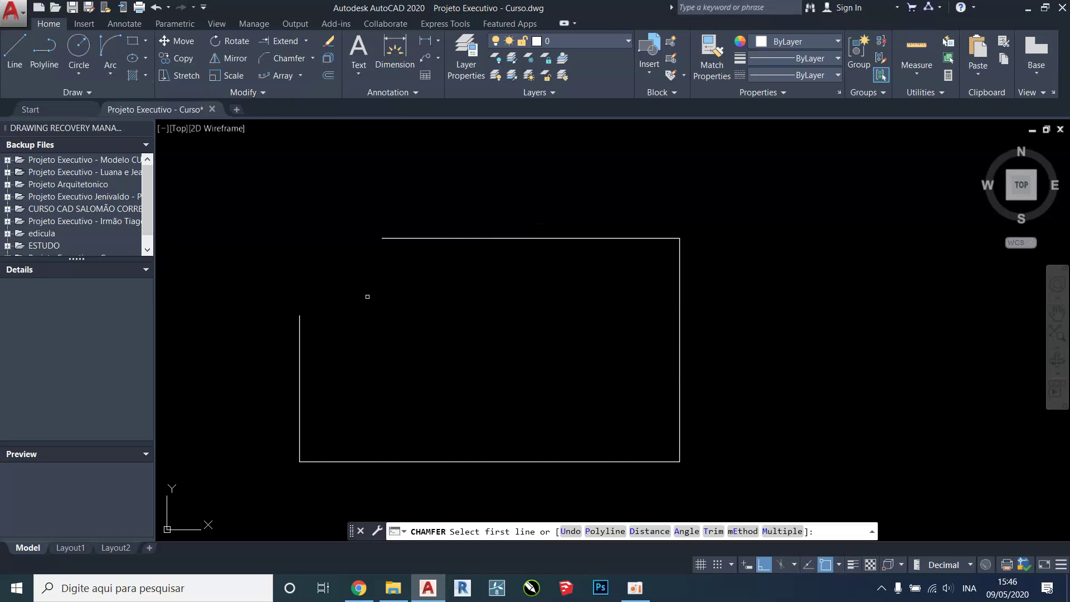
click(640, 531)
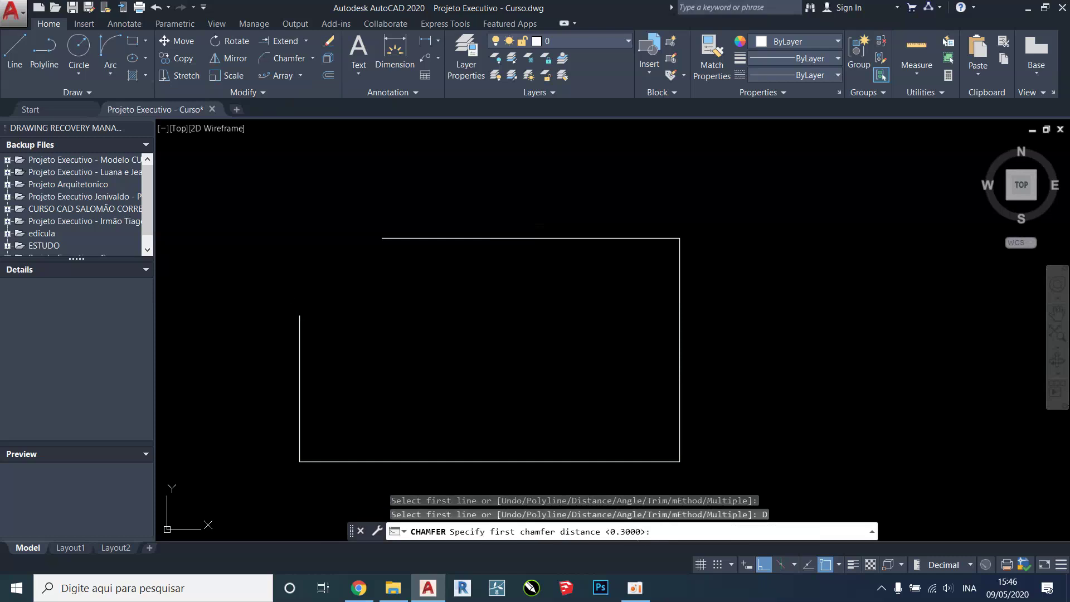
key(Return)
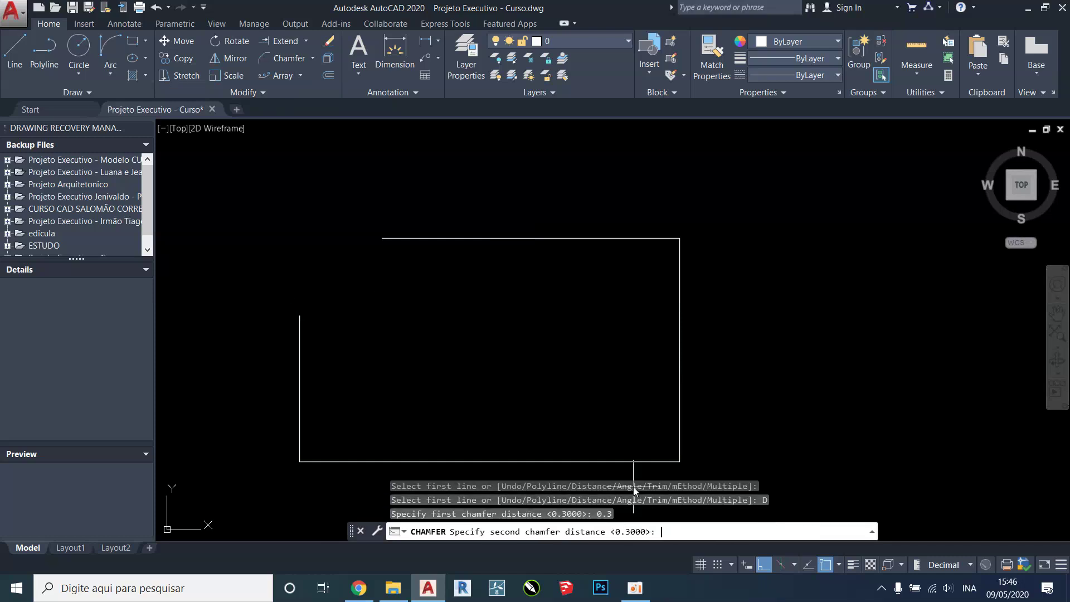
text(0.3)
key(Return)
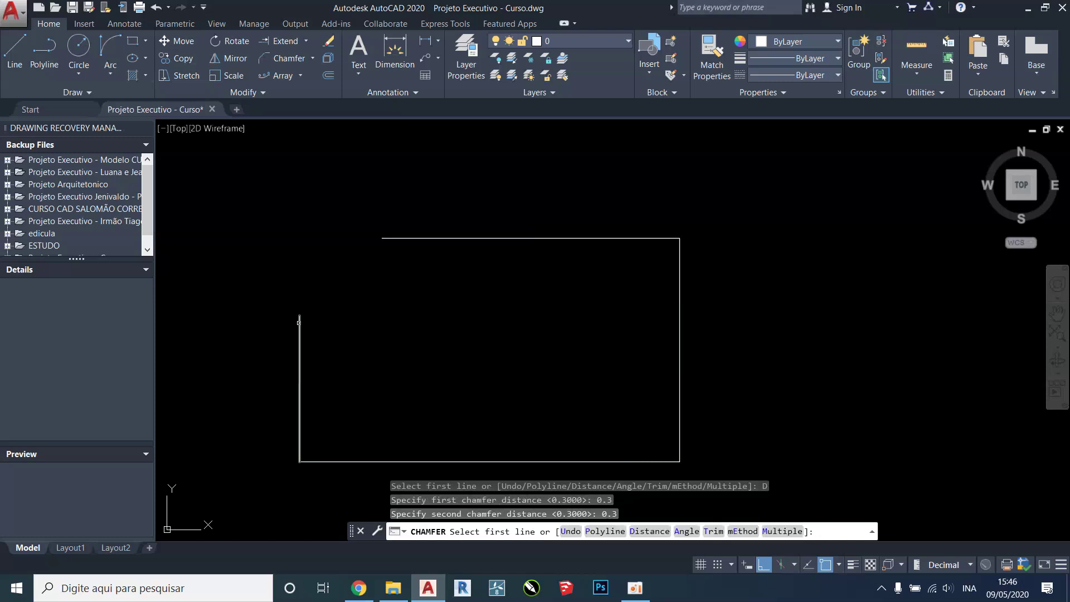
click(300, 322)
click(387, 238)
key(Escape)
scroll(337, 269, up, 2)
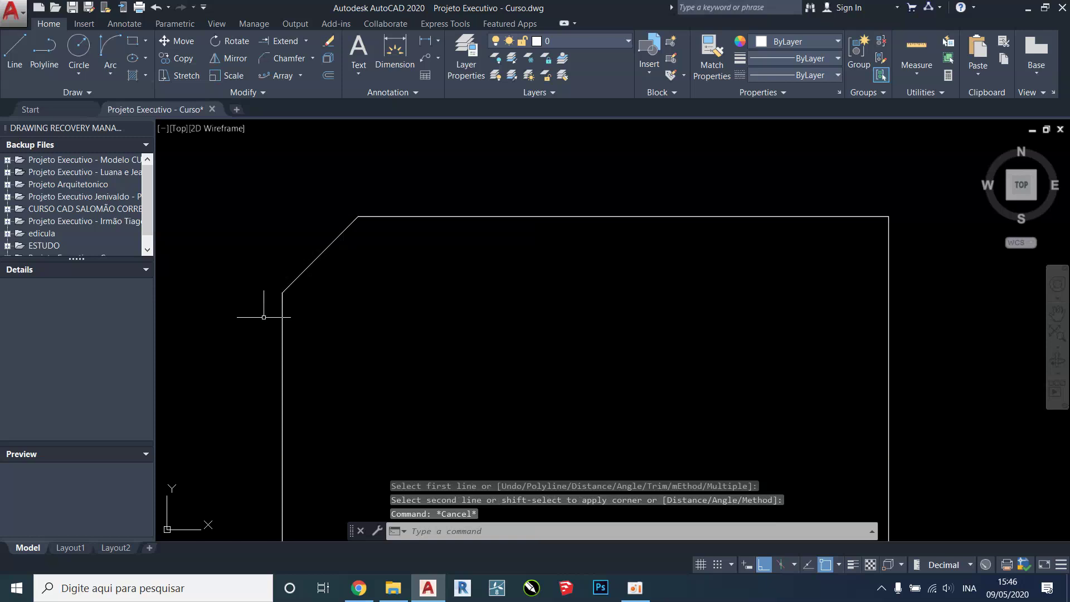
scroll(370, 239, down, 2)
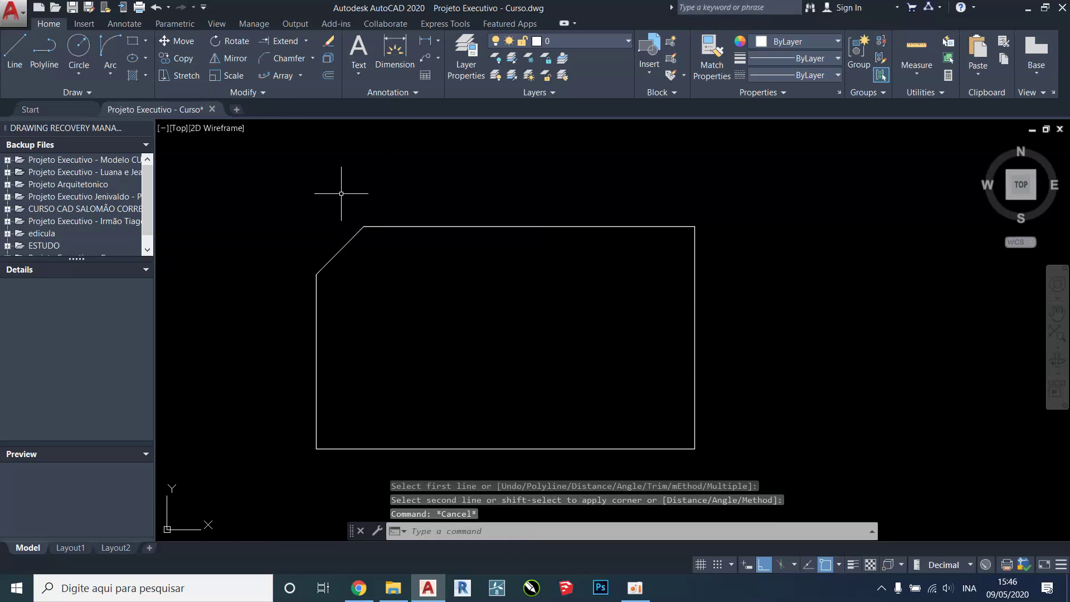
click(312, 58)
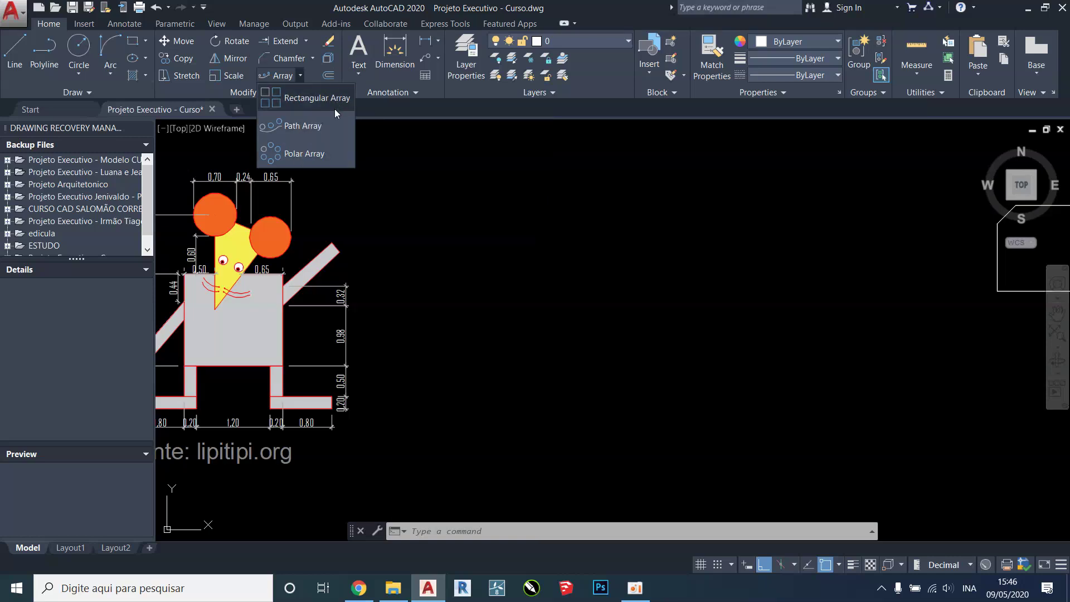
key(Escape)
key(Escape)
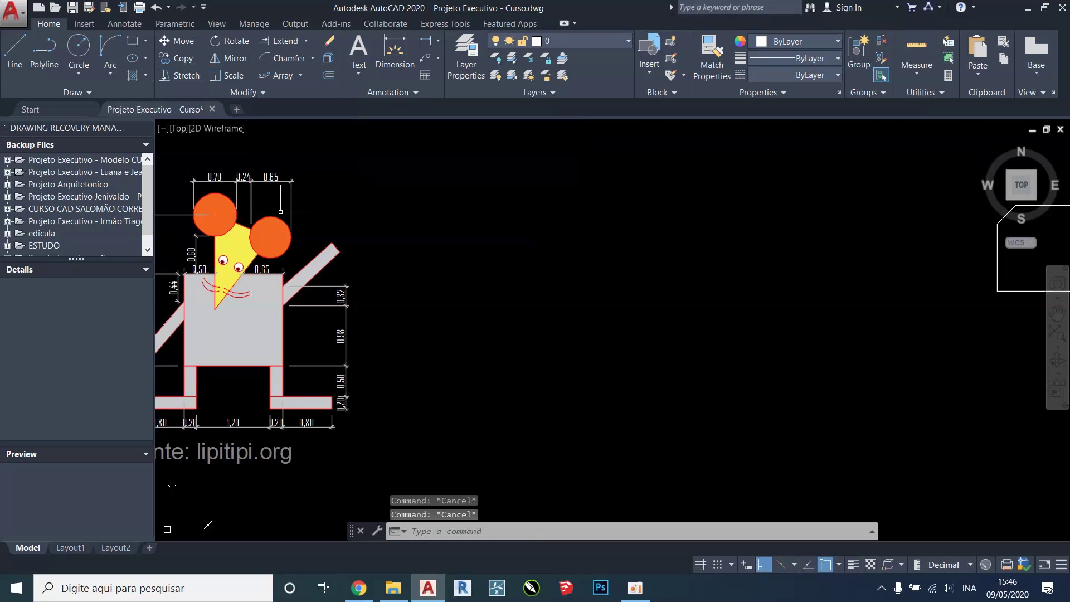
Copy the outline circle of the mouse figure's right ear and paste it into the empty space beside the figure.
click(280, 214)
key(ctrl+c)
middle_drag(507, 283, 378, 222)
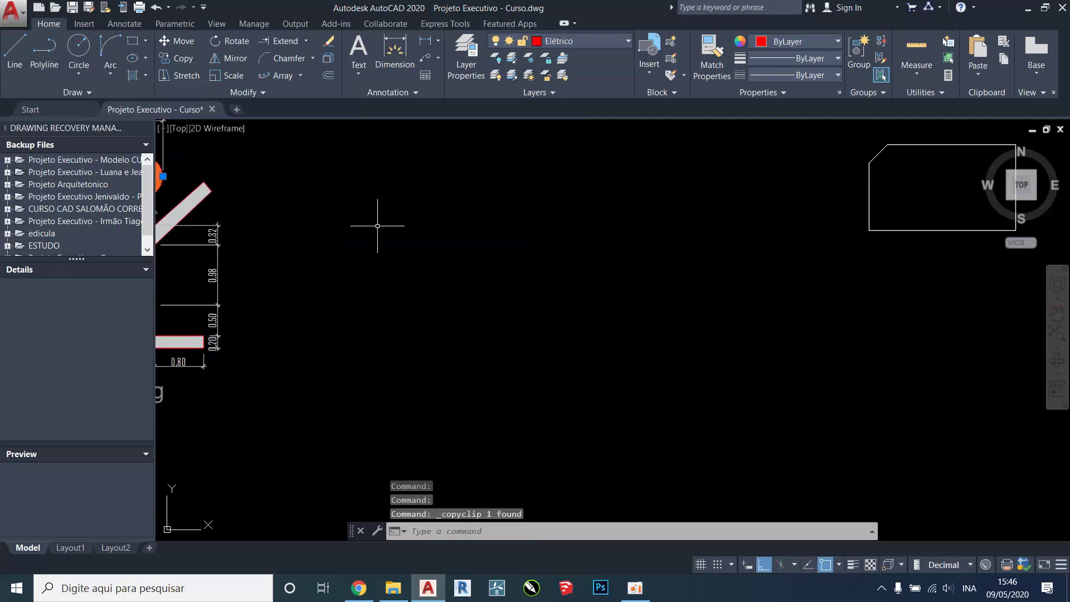
key(ctrl+v)
click(422, 286)
scroll(497, 222, up, 1)
scroll(315, 306, down, 3)
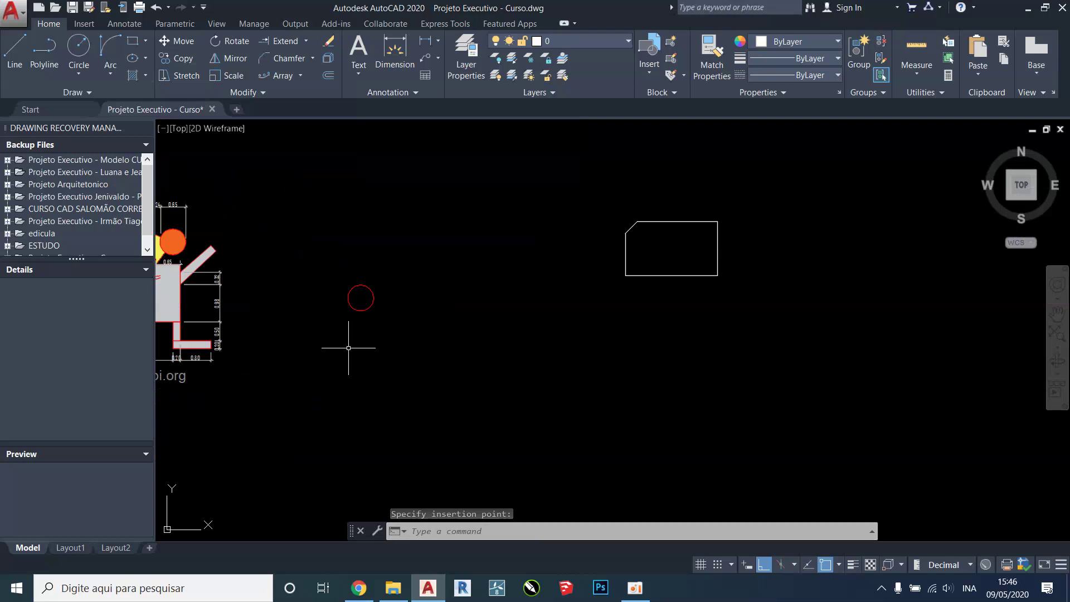
Create a rectangular array from the copied red circle.
click(301, 77)
click(299, 102)
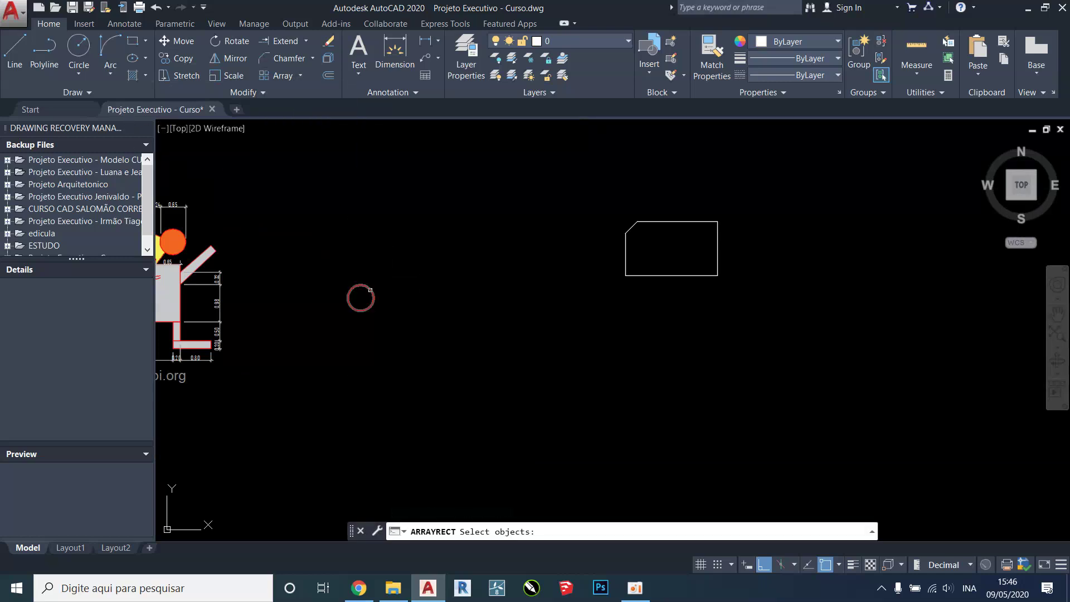
click(352, 289)
key(Return)
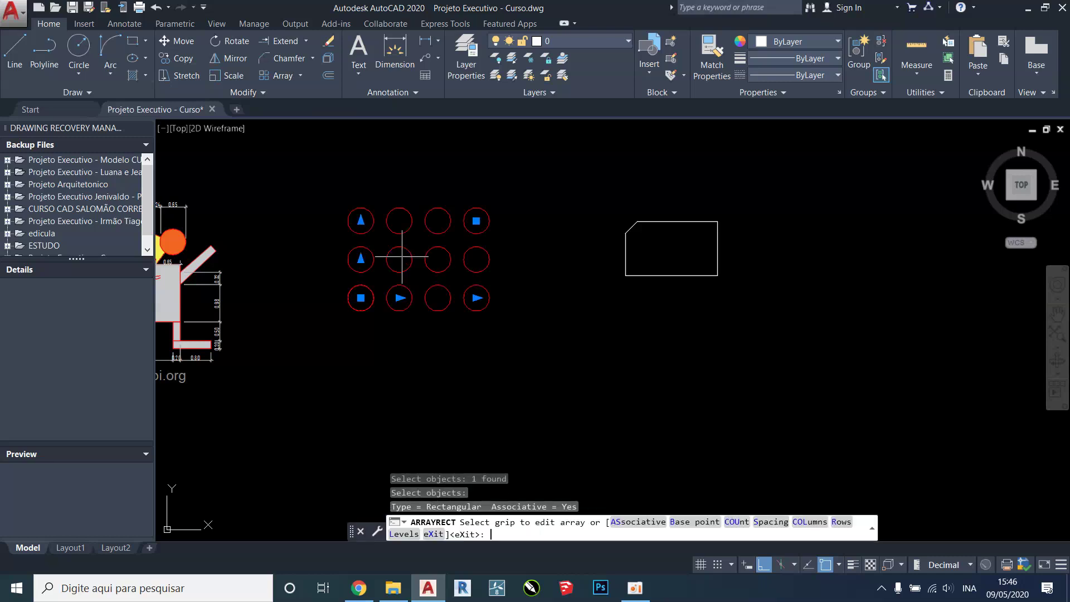
scroll(363, 210, up, 2)
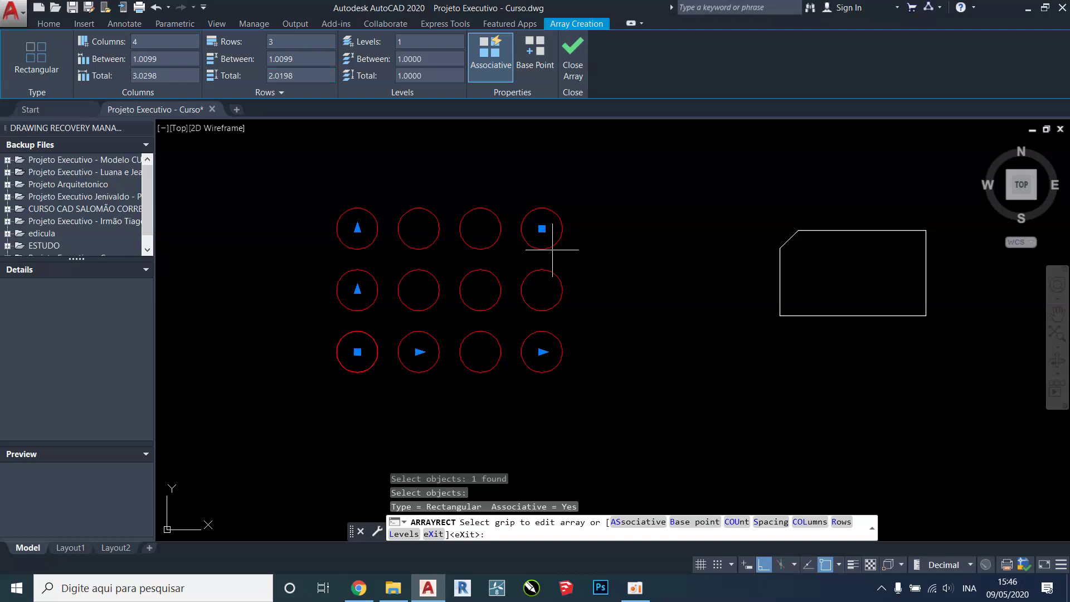
Reduce the circle array to 1 column and 1 row.
click(164, 48)
text(1)
key(Return)
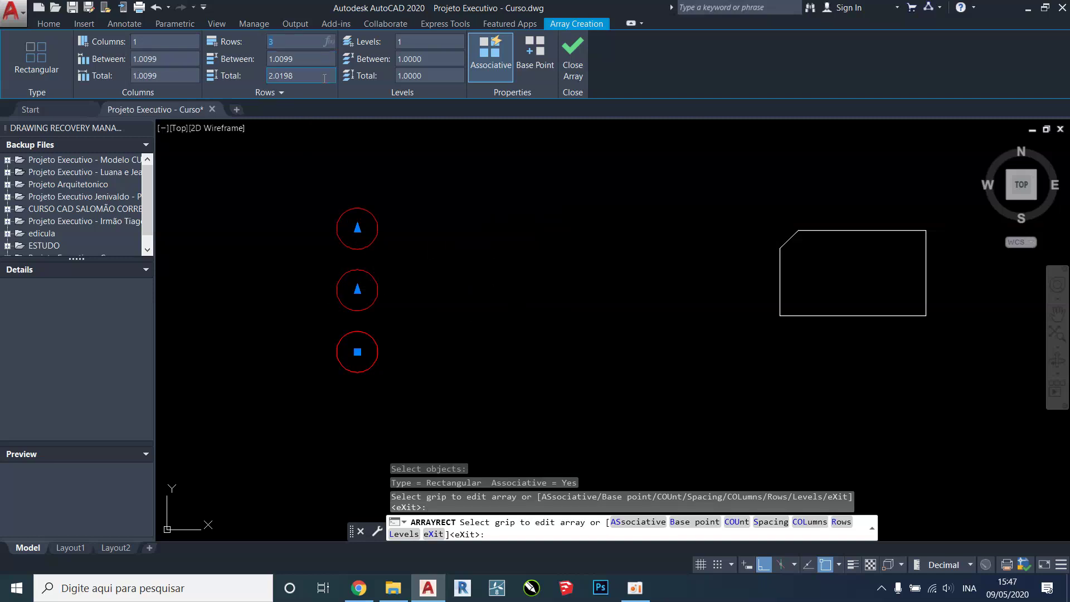
key(Return)
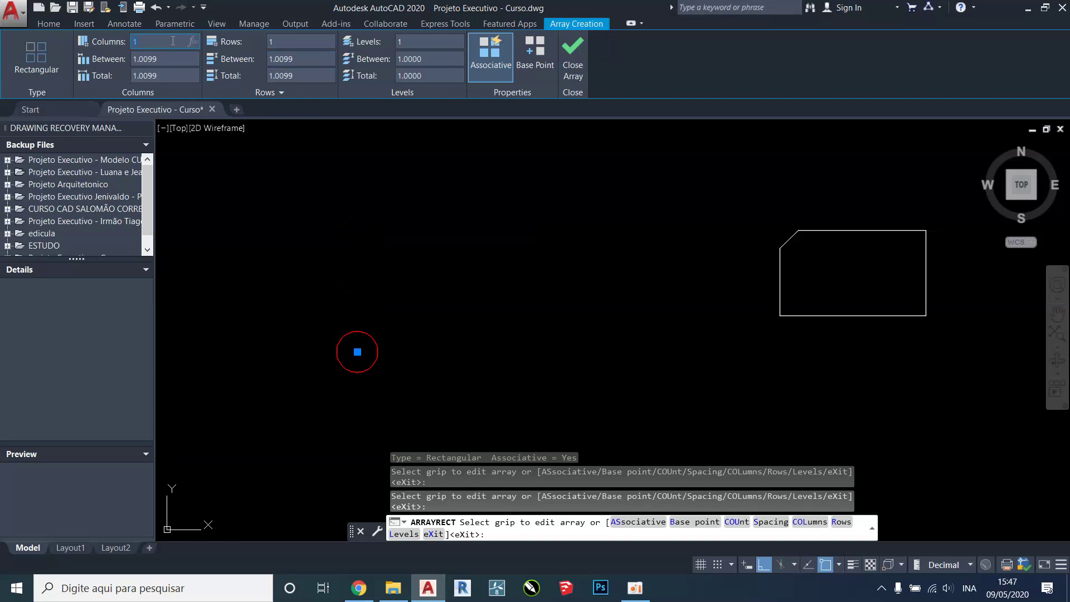
Set the circle array to 6 columns with a distance of 2 between them.
text(6)
key(Return)
scroll(446, 292, down, 2)
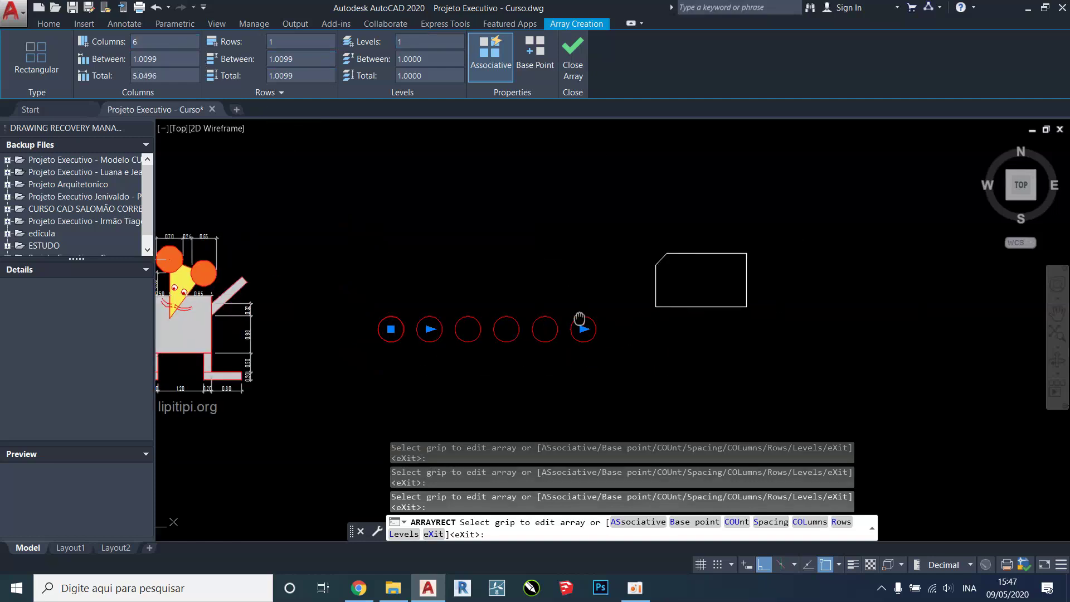
middle_drag(580, 319, 514, 317)
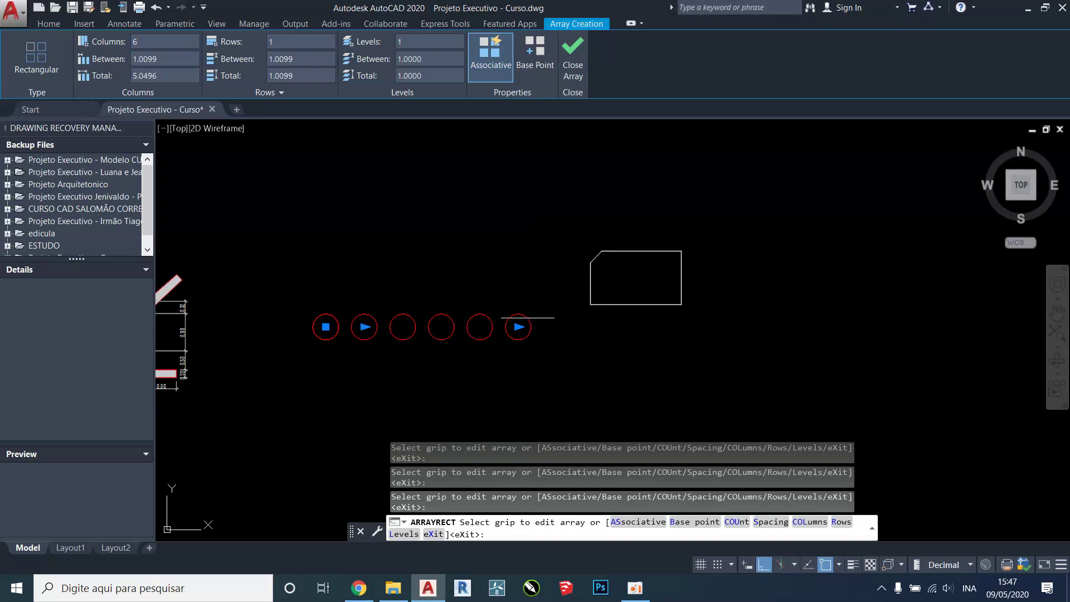
click(167, 58)
text(2)
key(Return)
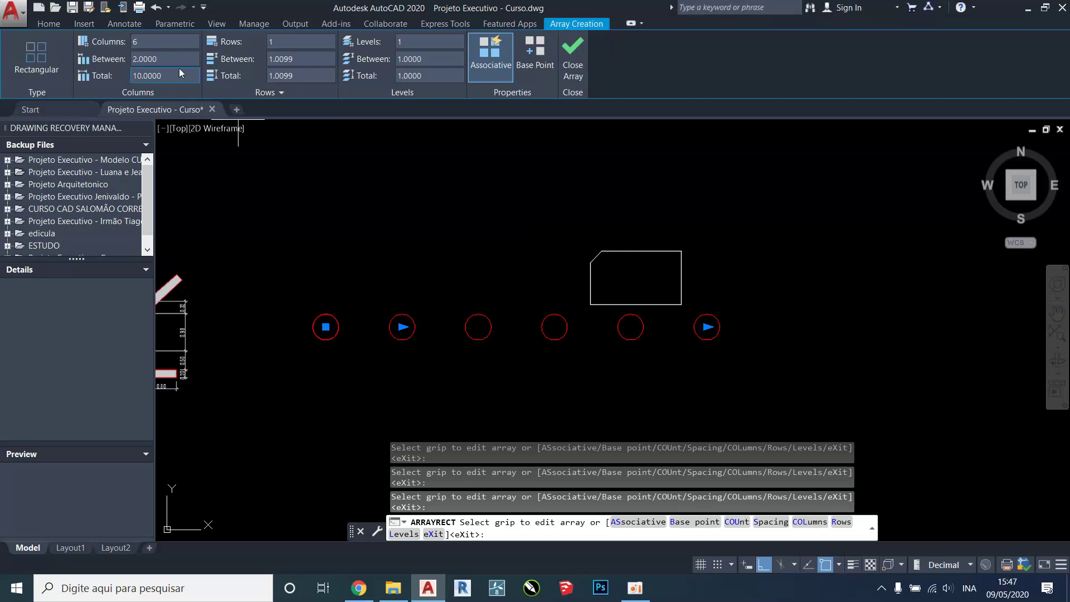
Set the array's total column distance to 20, and give it 6 rows with a total row distance of 20.
click(168, 76)
text(20)
key(Return)
scroll(485, 262, down, 3)
scroll(554, 251, up, 3)
scroll(467, 241, down, 2)
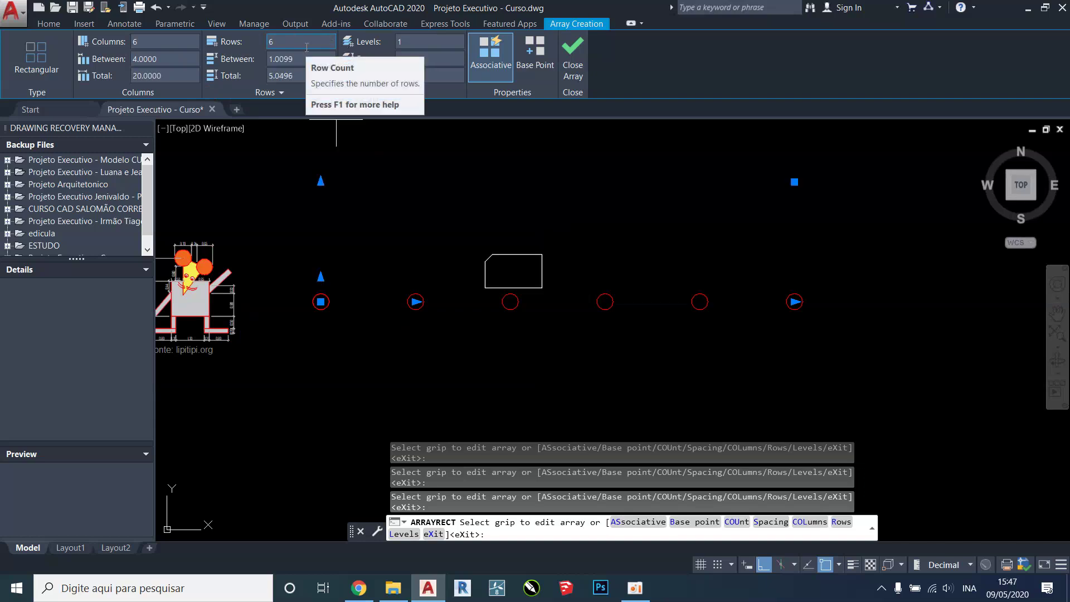
click(288, 77)
text(20)
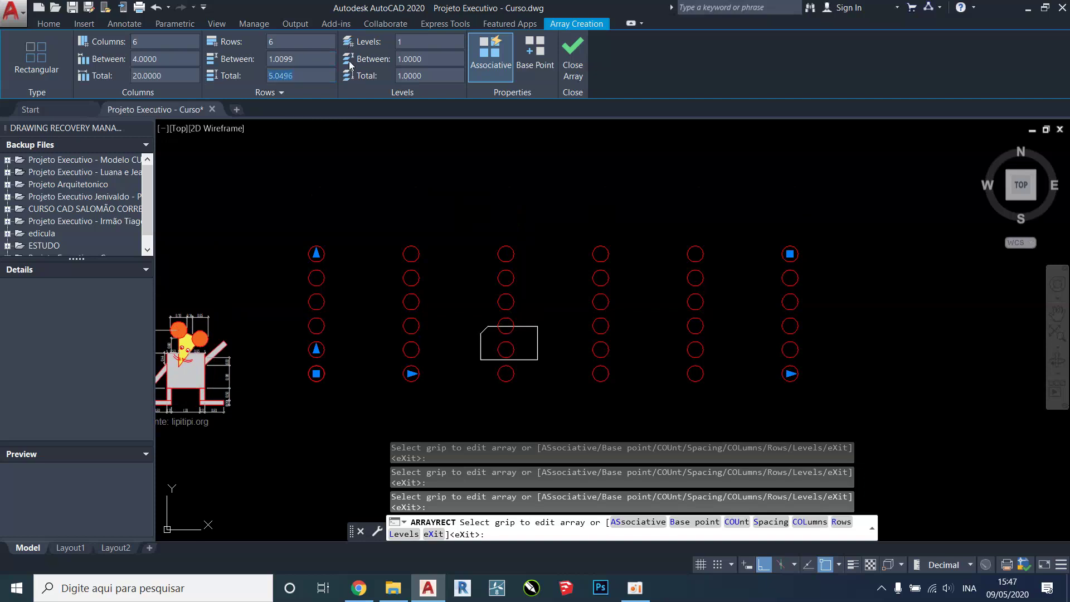
key(Return)
scroll(554, 340, down, 4)
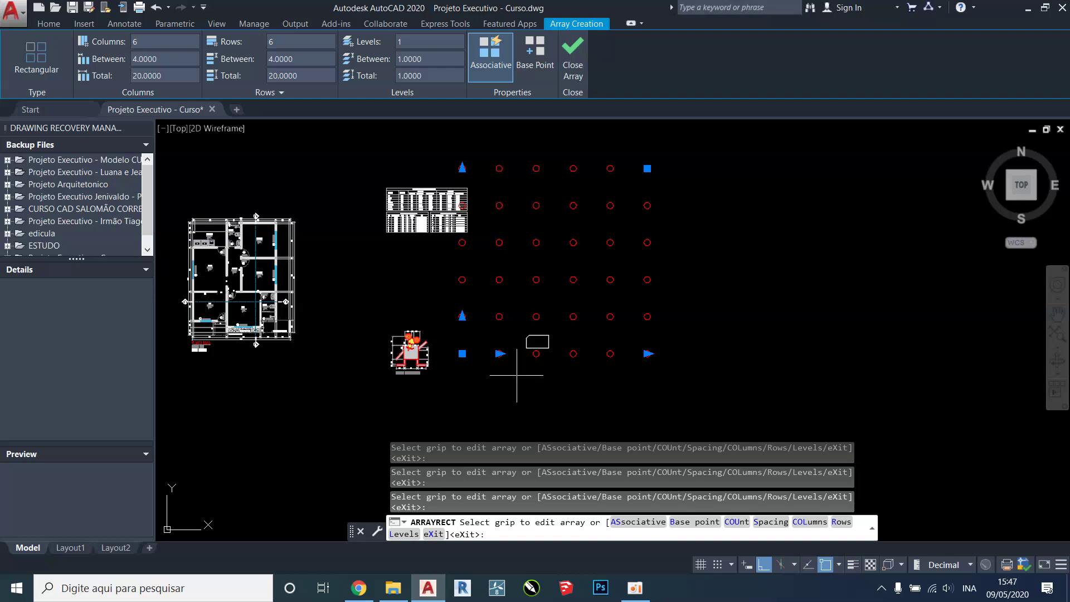
Leave the array editing and undo the rectangular array.
key(Escape)
key(Escape)
key(ctrl+z)
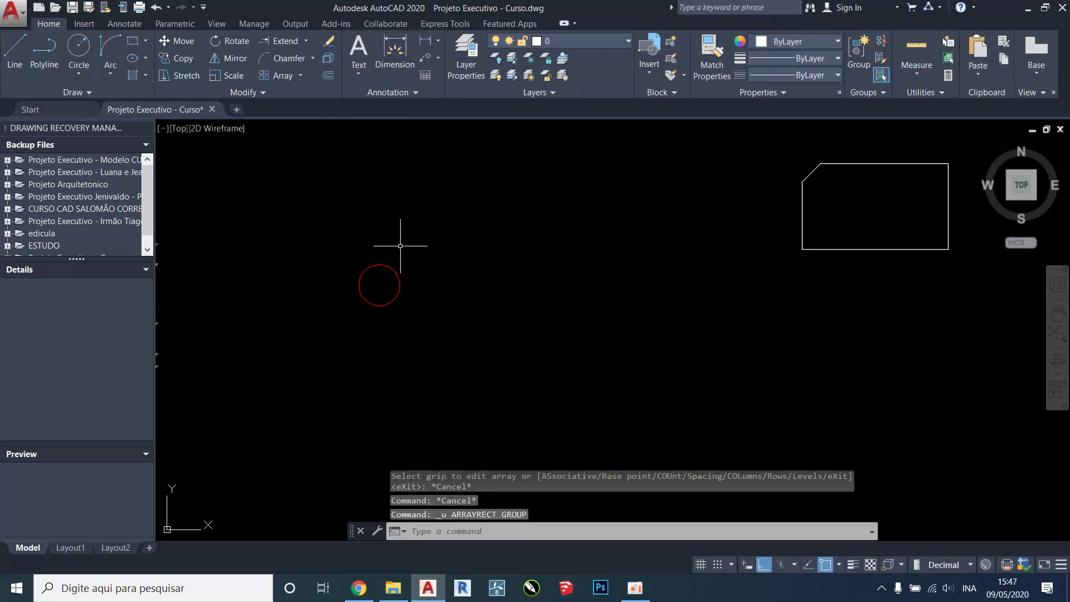
click(300, 75)
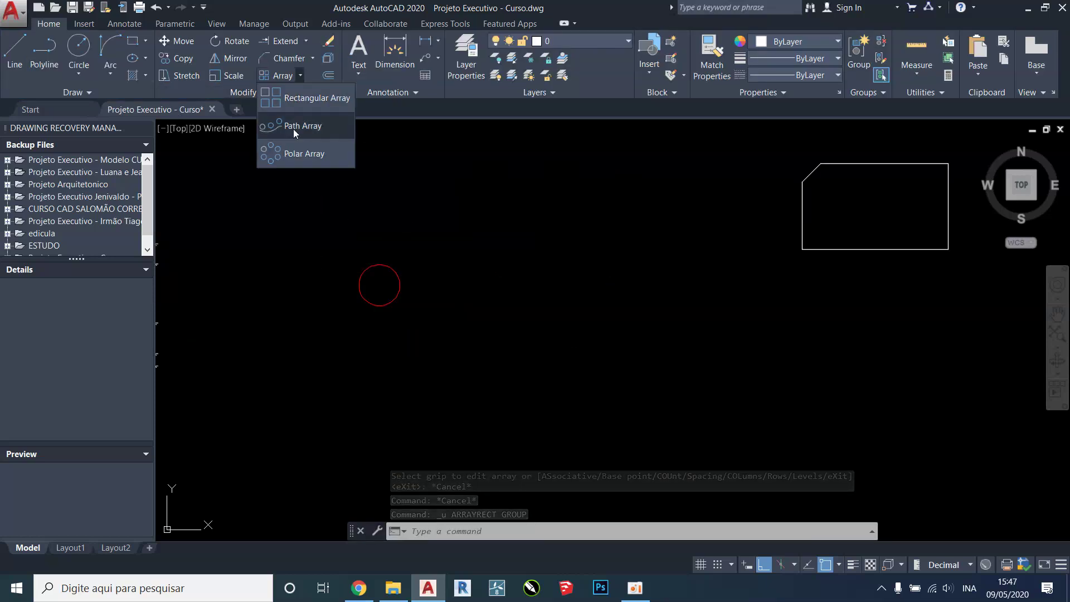
key(Escape)
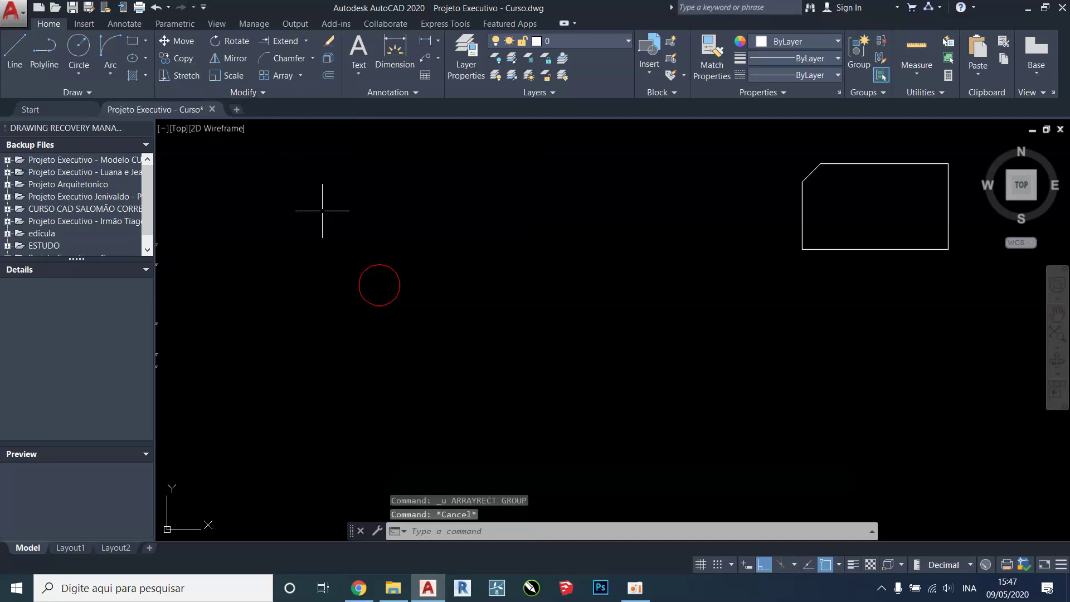
Draw a shallow arc by start, end and direction, running from below the circle to beyond the chamfered rectangle's lower right corner.
scroll(322, 211, down, 1)
click(107, 74)
click(158, 250)
click(280, 326)
click(774, 248)
click(774, 248)
key(Escape)
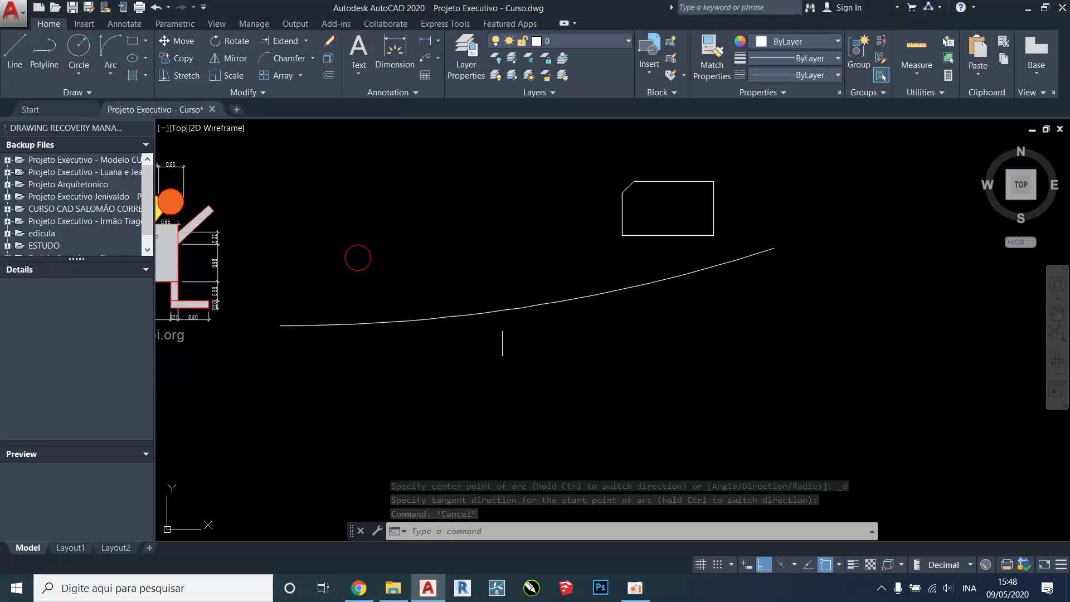
Array the red circle along the arc with Path Array.
scroll(364, 277, up, 2)
click(393, 232)
key(Escape)
click(399, 215)
scroll(377, 304, down, 2)
click(352, 275)
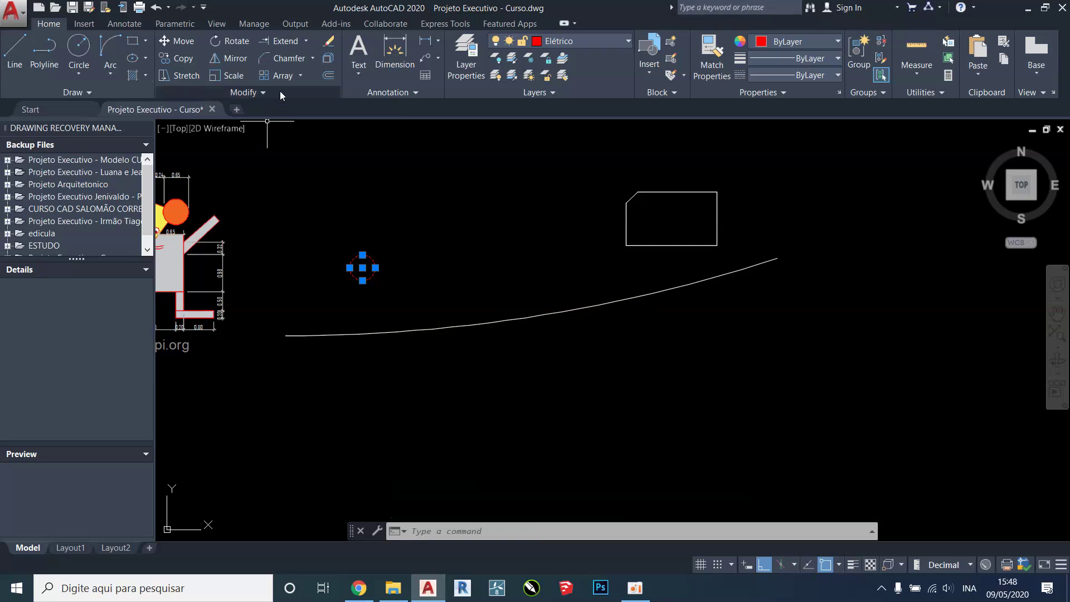
click(300, 76)
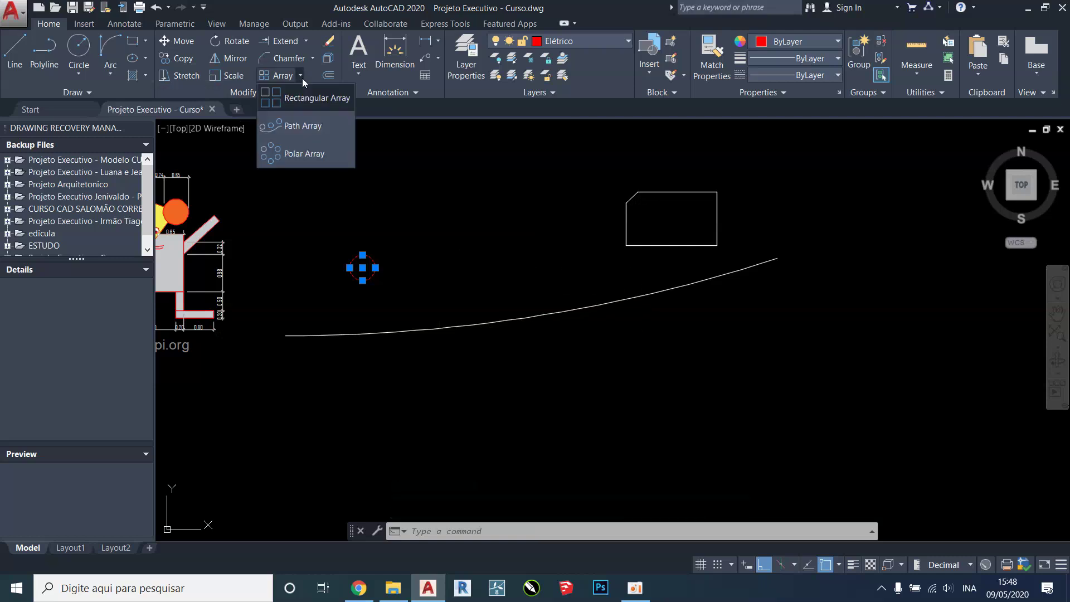
click(301, 125)
click(372, 261)
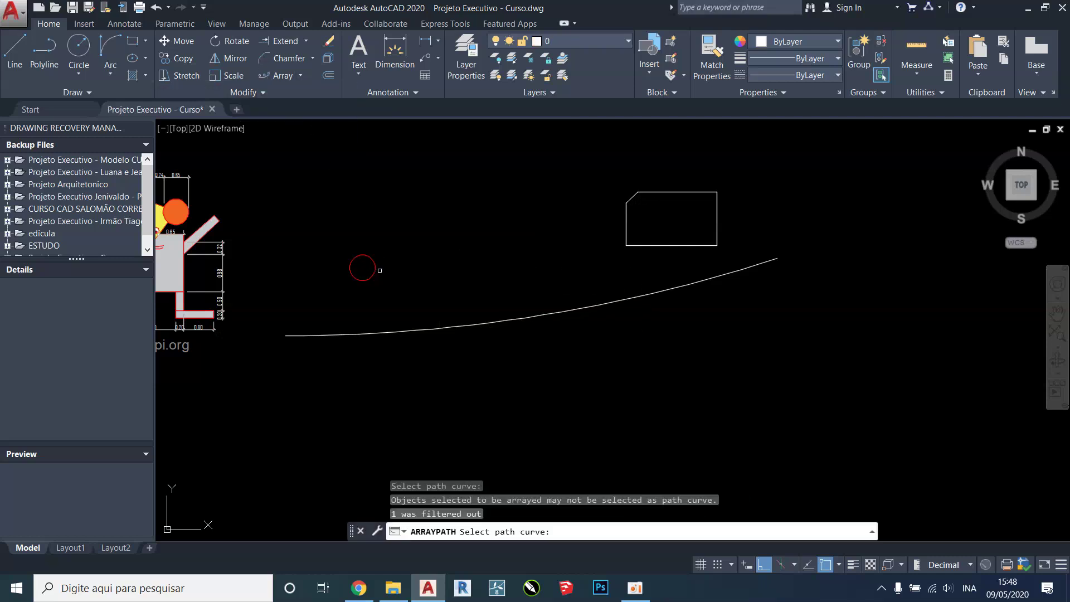
click(451, 329)
middle_drag(469, 262, 419, 335)
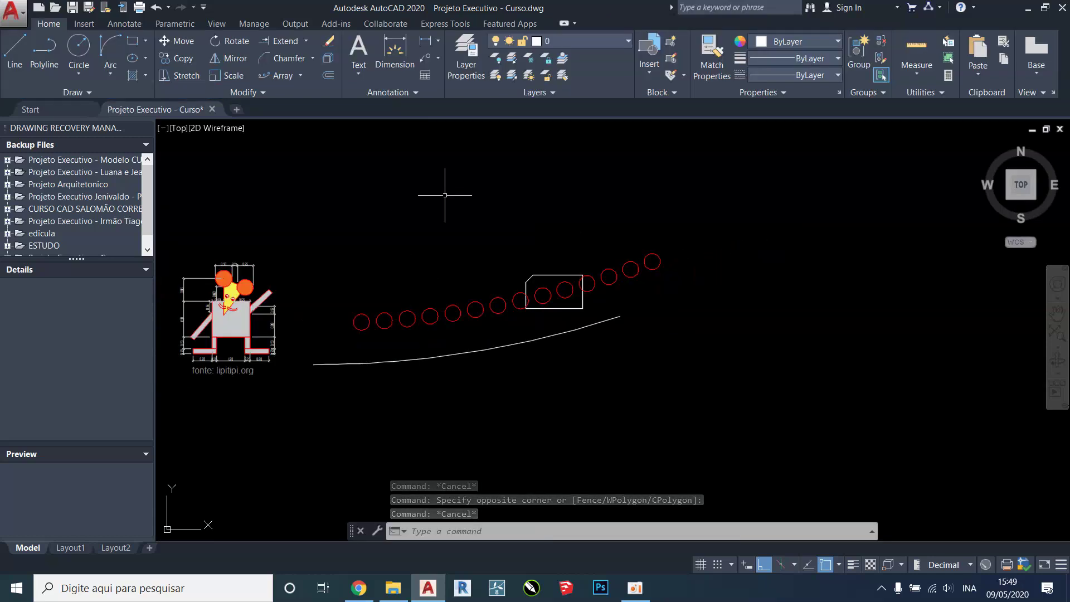
Erase the fourth circle from the left in the arrayed row.
scroll(445, 190, up, 3)
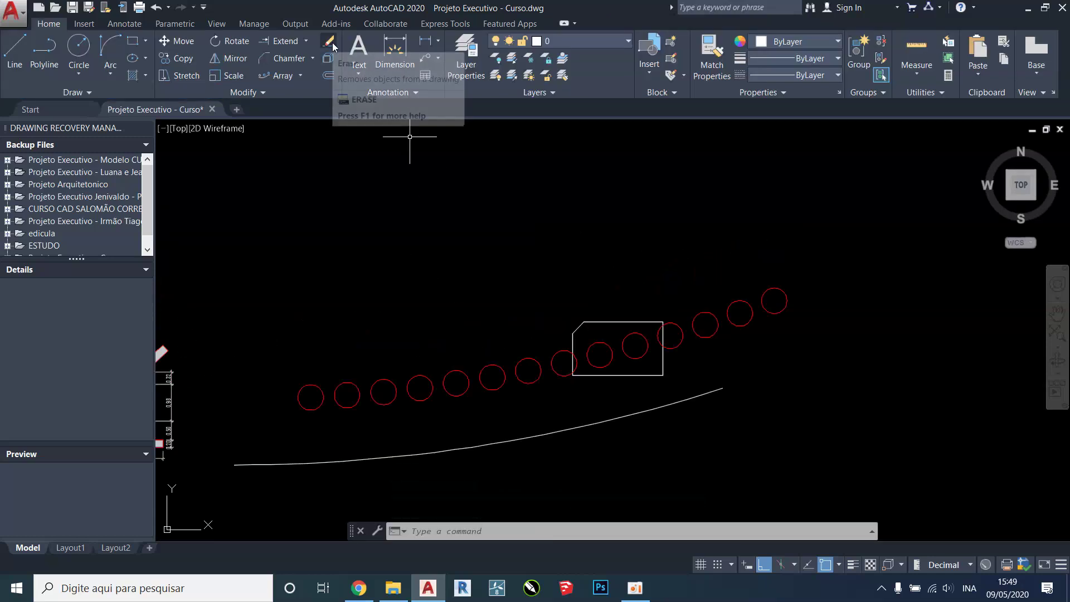
click(332, 46)
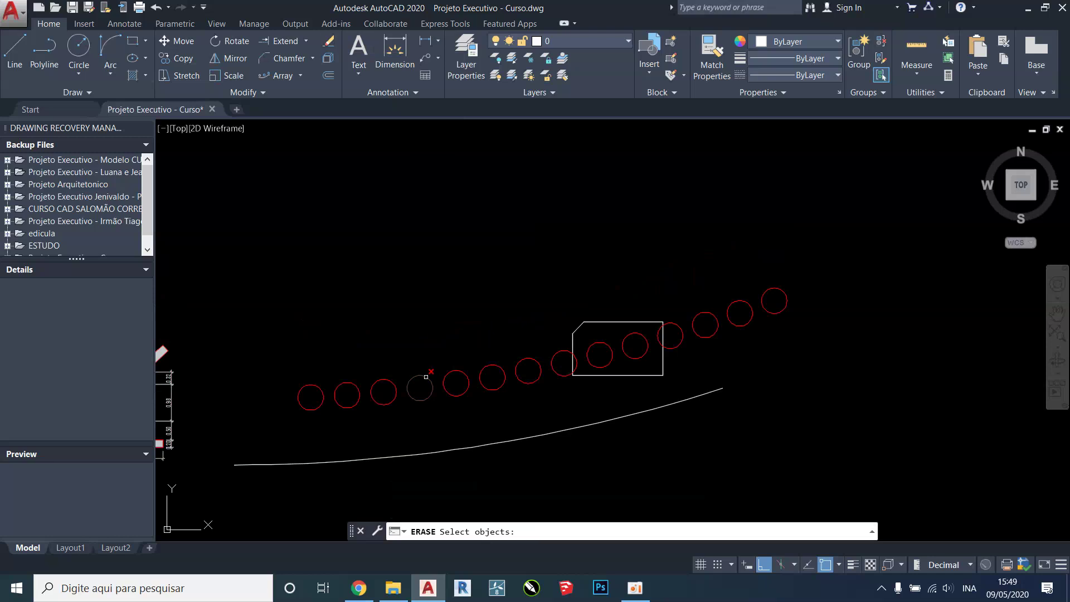
click(425, 376)
key(Return)
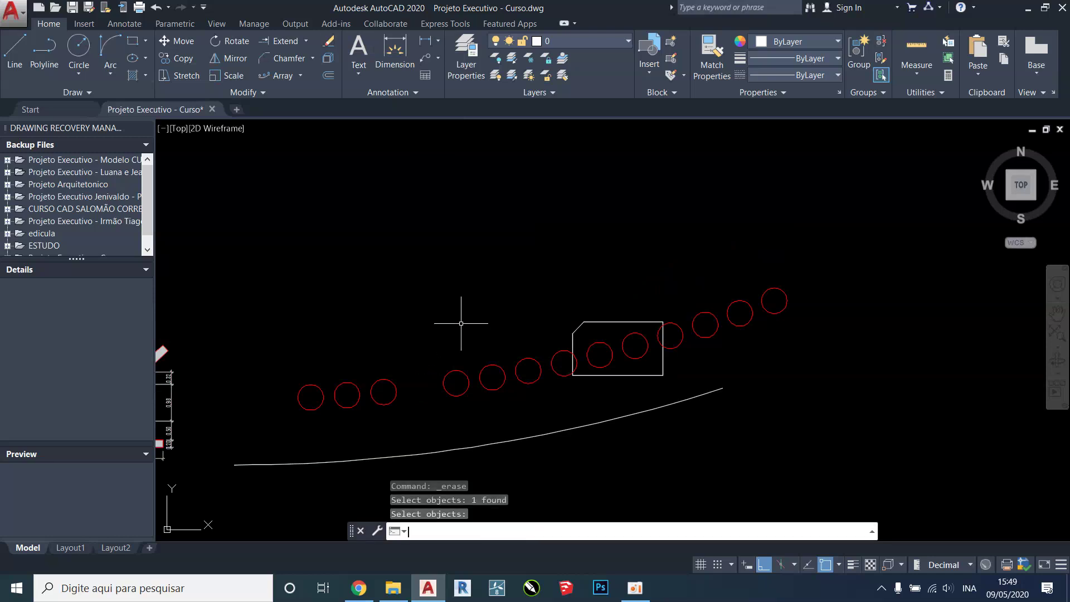
key(Escape)
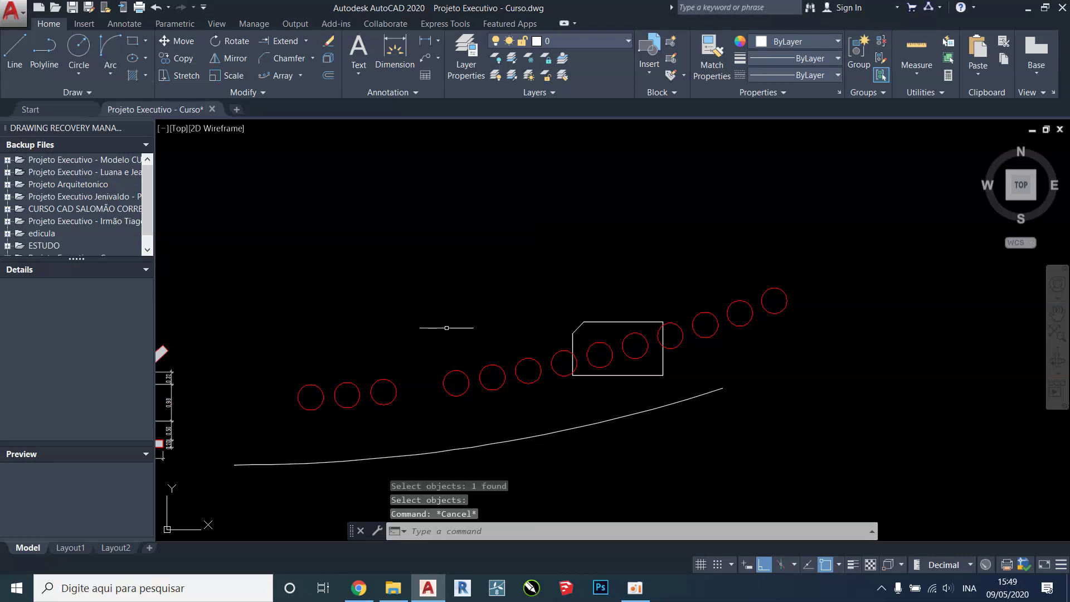
Select the four leftmost remaining circles of the arrayed row together and delete them.
middle_drag(466, 307, 481, 238)
click(481, 238)
click(295, 350)
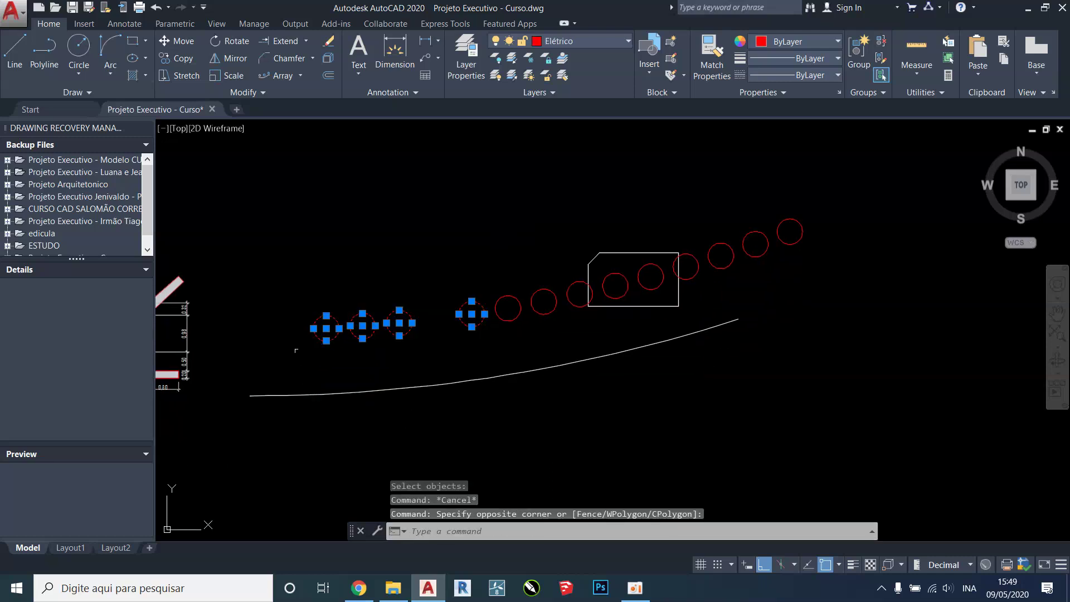
key(Delete)
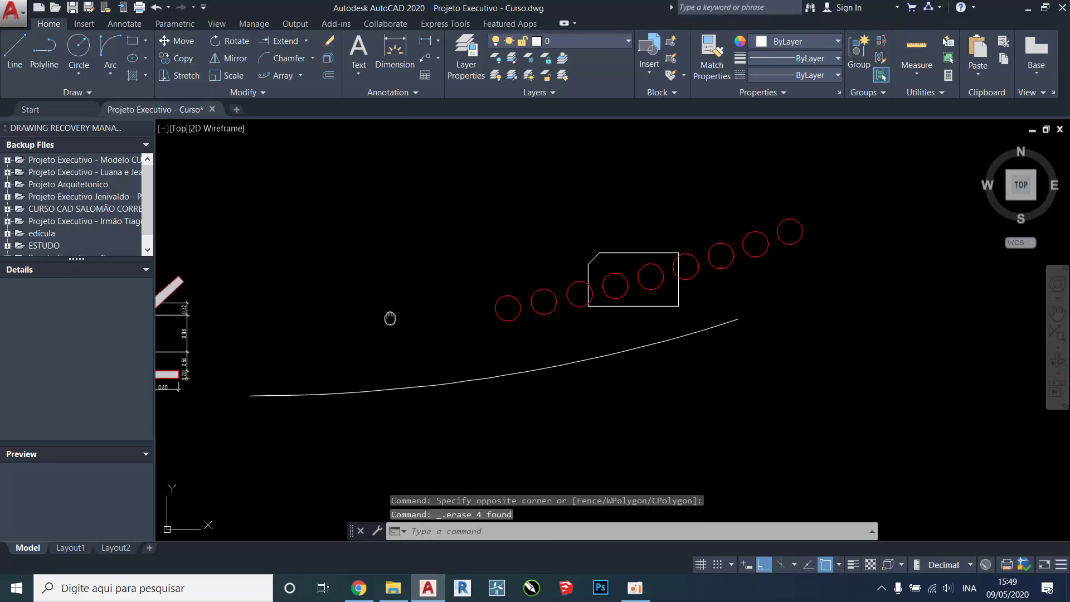
middle_drag(389, 315, 250, 319)
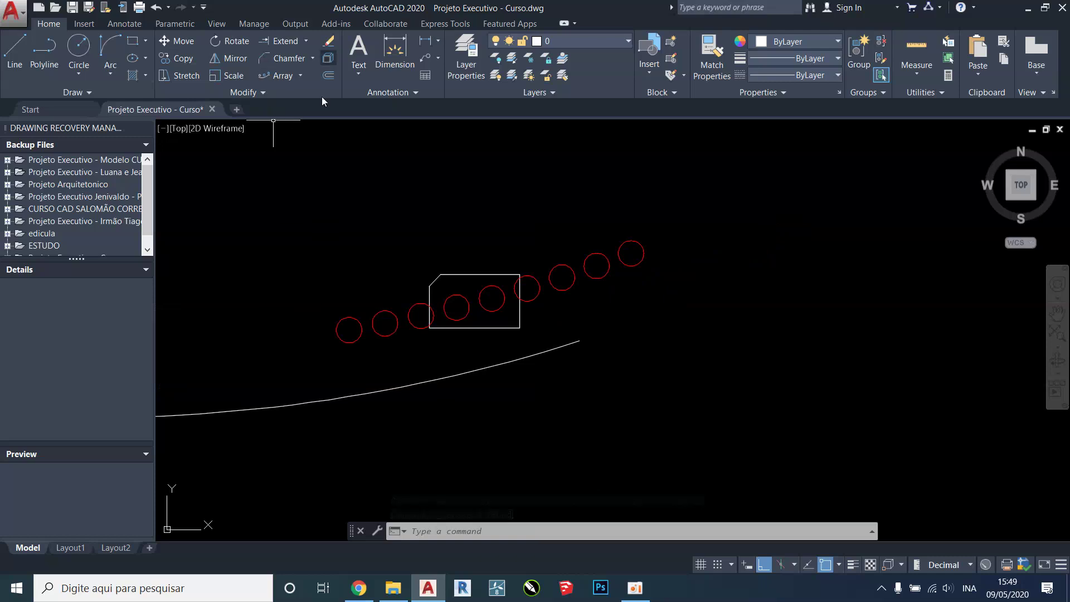
Draw an open six-segment polyline with right-angle turns that crosses itself, in the empty space above the row of circles.
middle_drag(288, 175, 495, 236)
scroll(448, 264, down, 8)
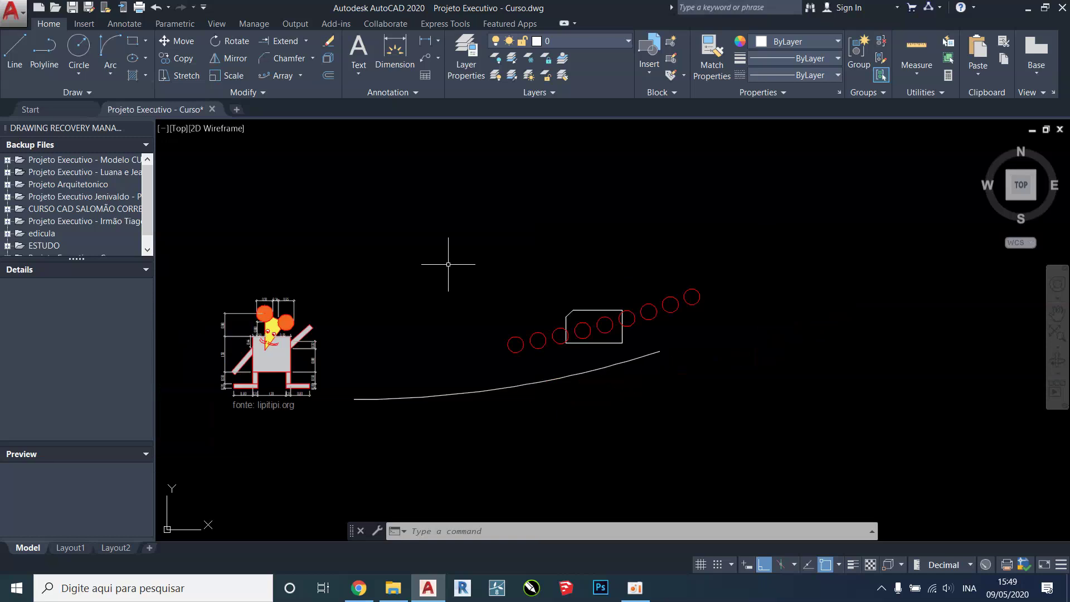
scroll(429, 274, up, 4)
mouse_move(425, 276)
middle_down()
mouse_move(417, 228)
mouse_move(501, 335)
middle_up()
scroll(502, 334, up, 2)
text(pl)
key(Return)
click(411, 240)
click(515, 240)
click(516, 312)
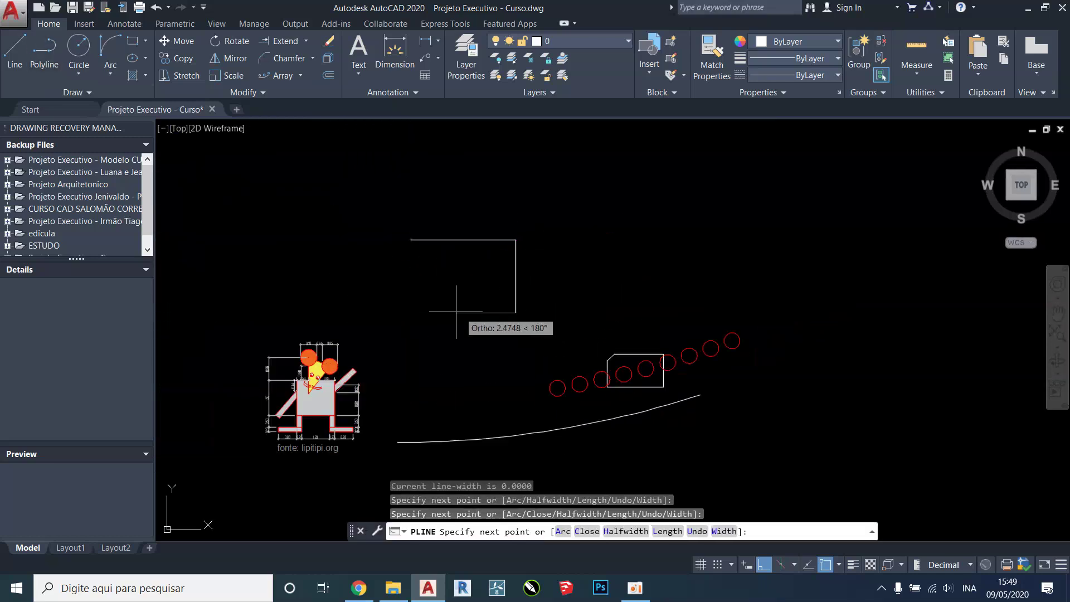
click(456, 312)
click(456, 204)
click(589, 204)
click(588, 286)
key(Escape)
Explode the polyline into separate lines and check this by selecting only its uppermost line.
click(611, 239)
click(547, 293)
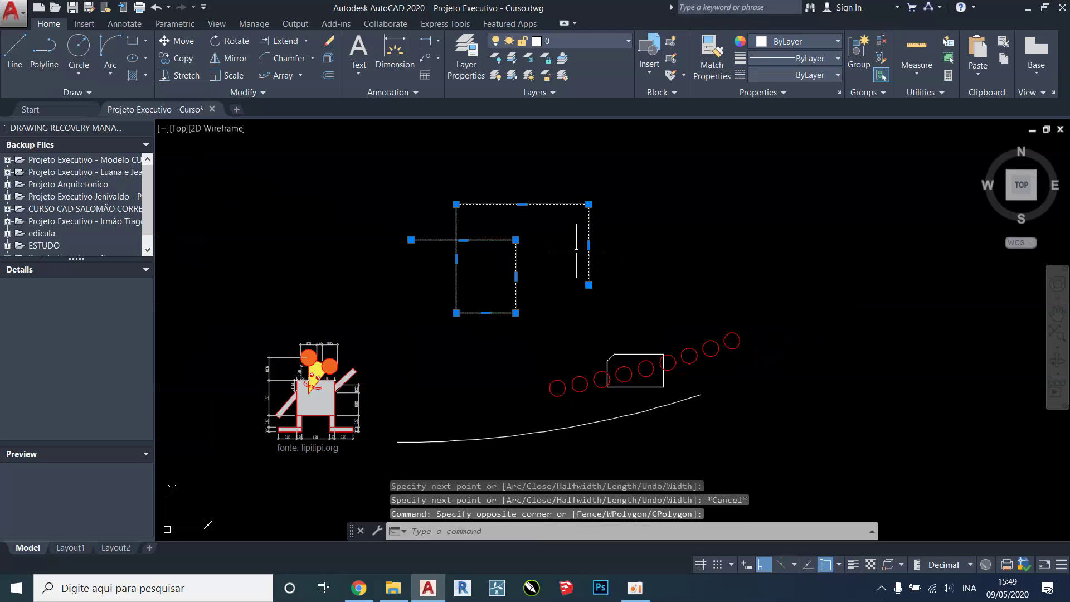
scroll(576, 256, up, 2)
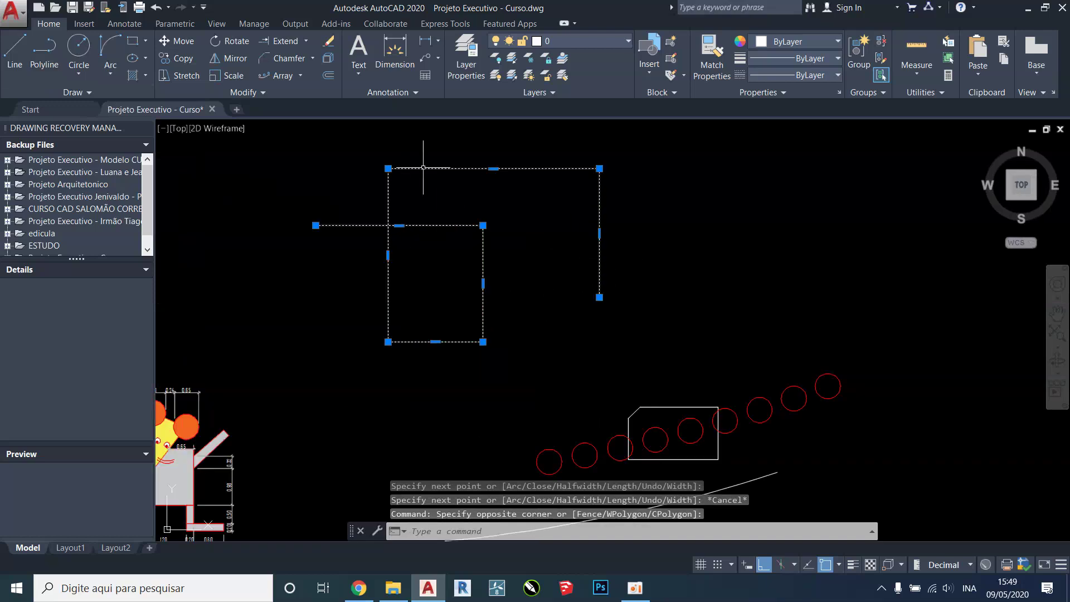
click(327, 59)
click(424, 168)
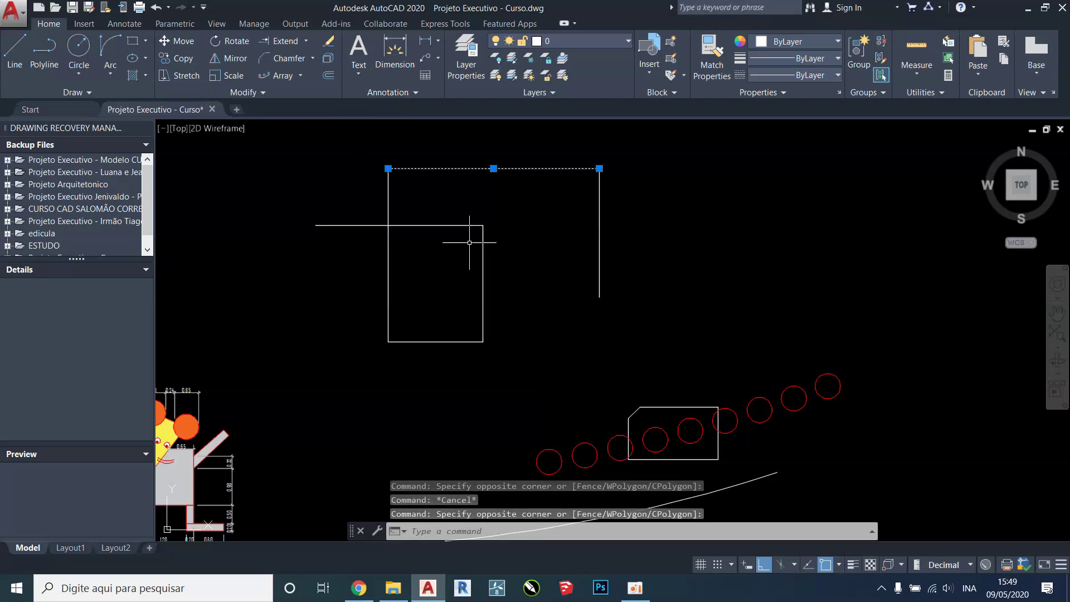
middle_drag(469, 242, 354, 283)
key(Escape)
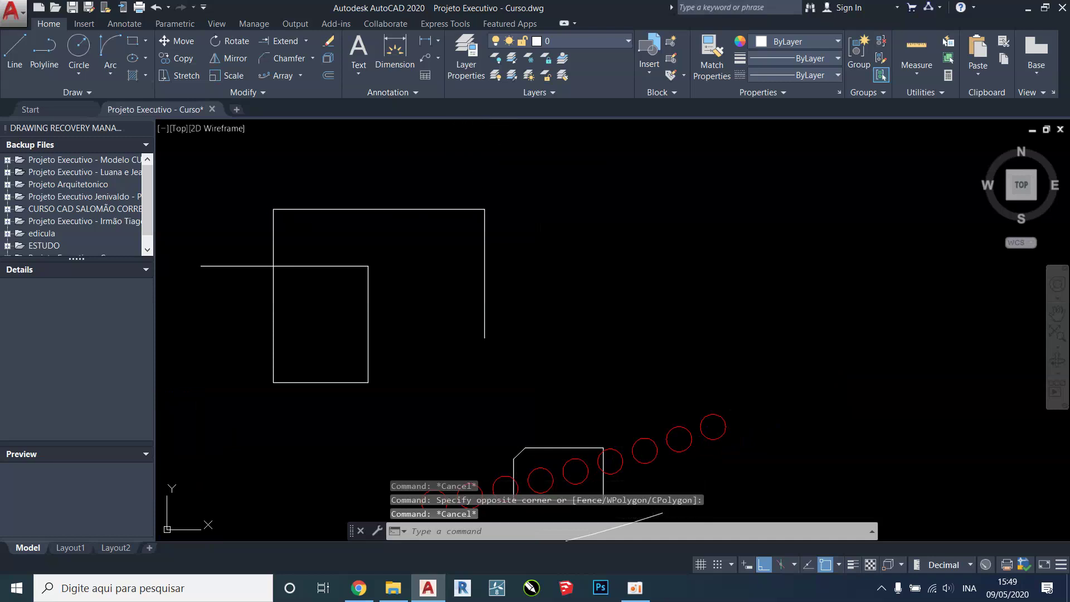
scroll(477, 228, down, 2)
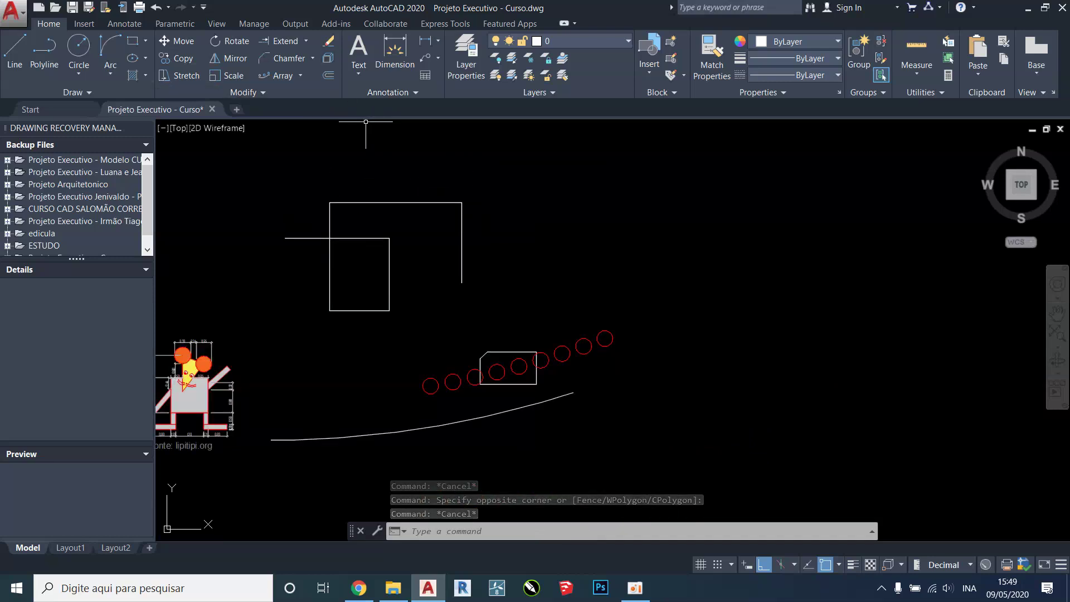
scroll(284, 227, up, 2)
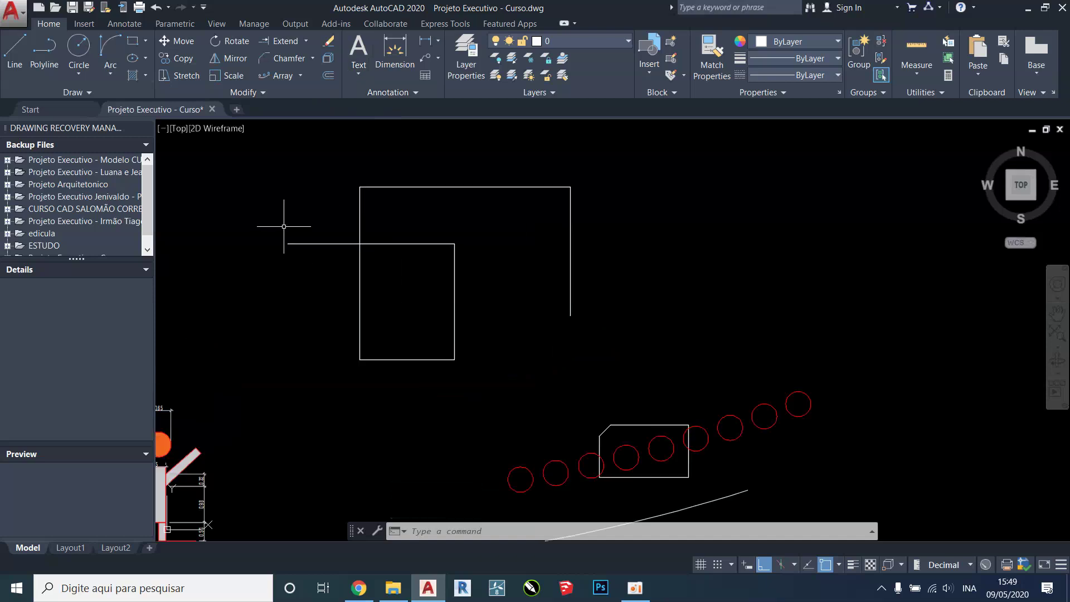
scroll(351, 210, up, 2)
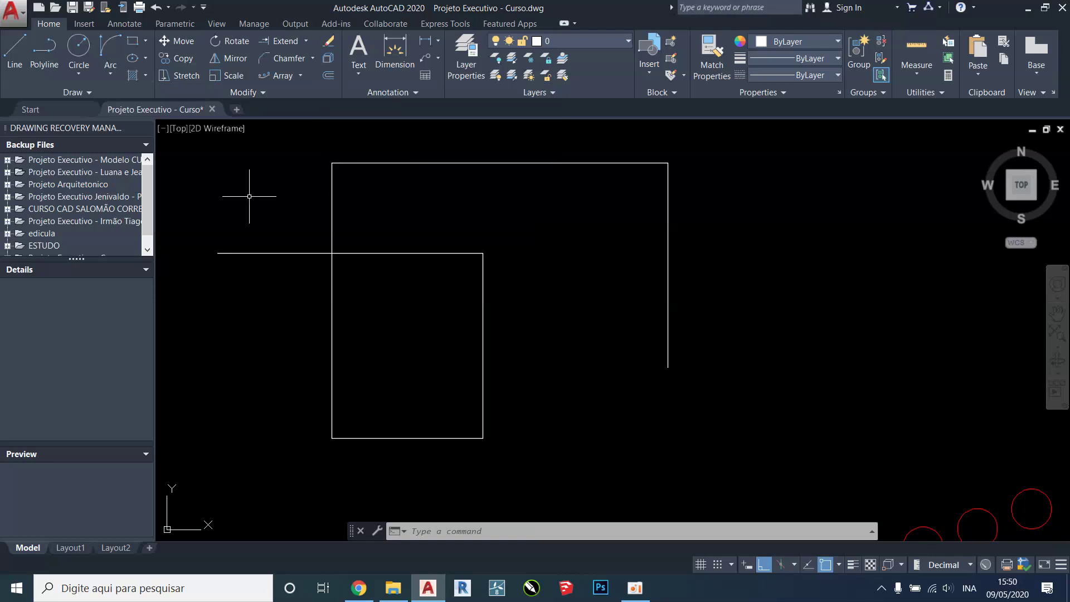
key(Escape)
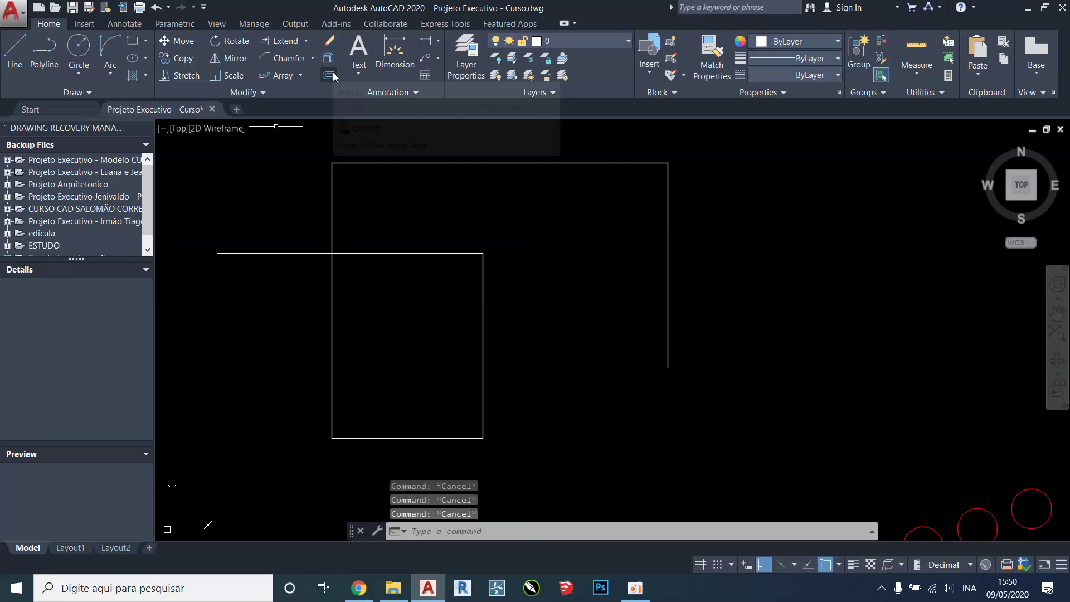
click(330, 75)
key(Escape)
key(Escape)
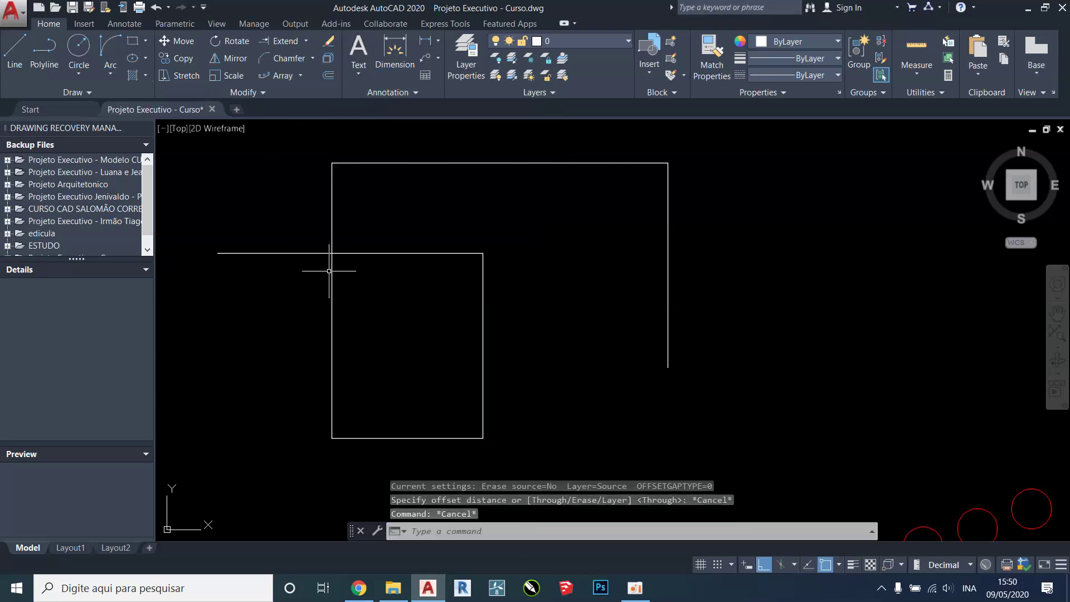
Offset the left vertical line of the exploded polyline by 0.15 toward the inside of the rectangle.
text(o)
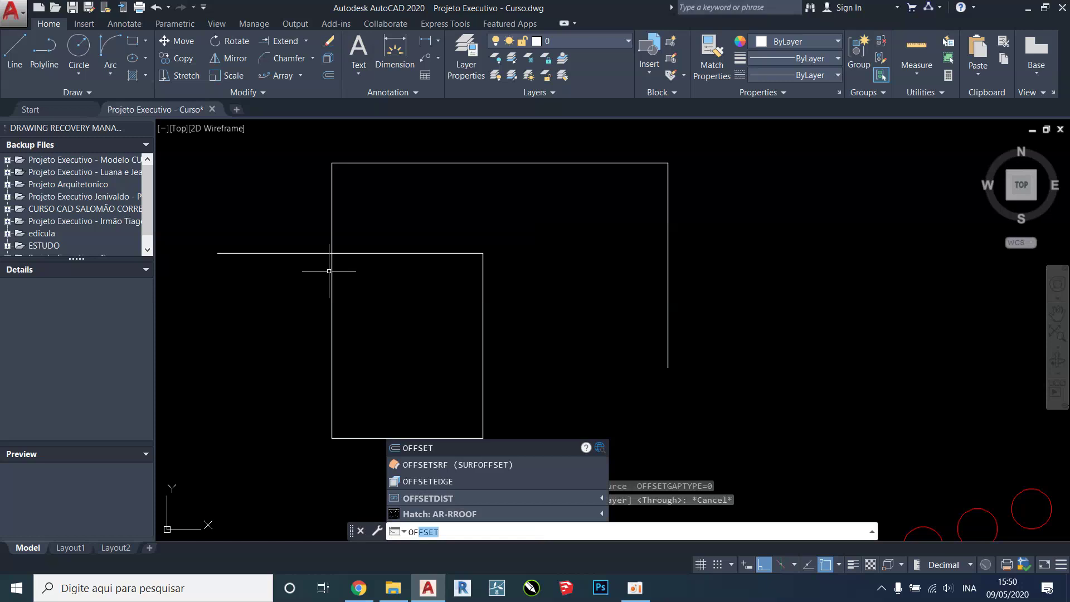
key(Return)
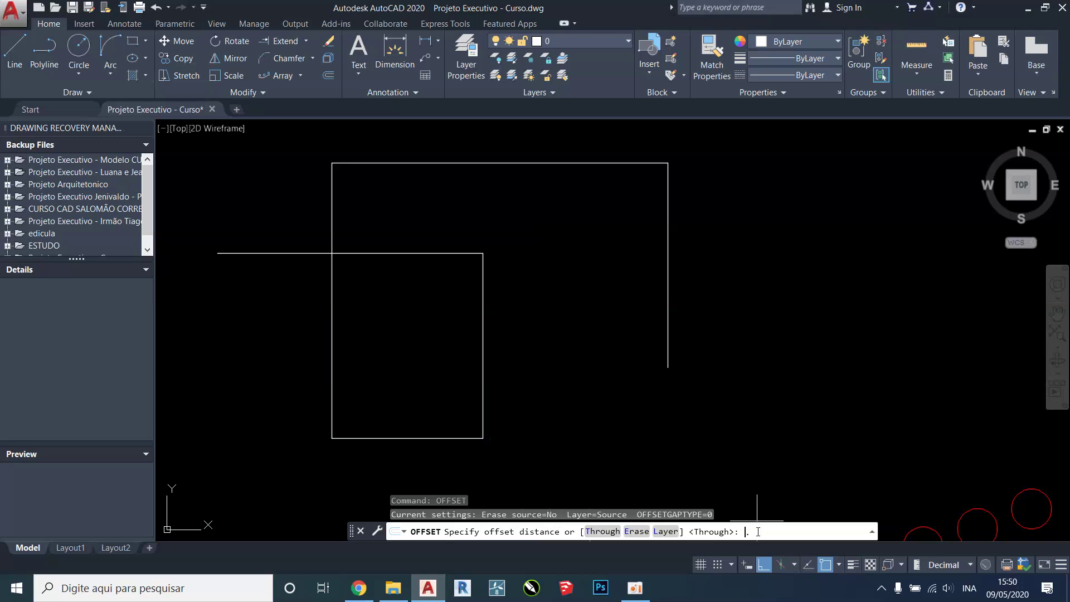
text(.15)
key(Return)
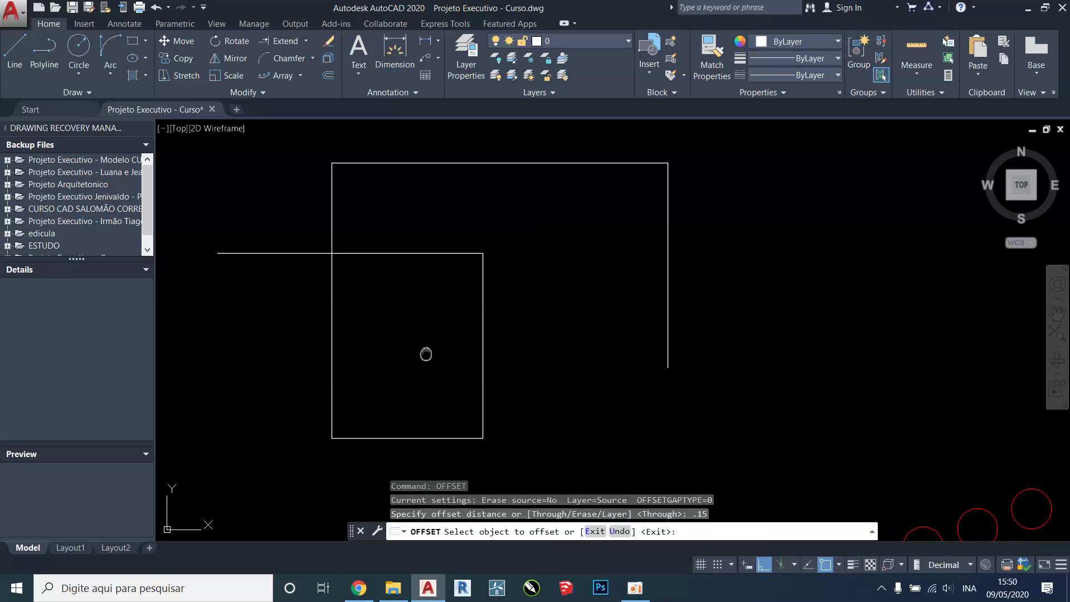
middle_drag(426, 354, 428, 311)
click(335, 319)
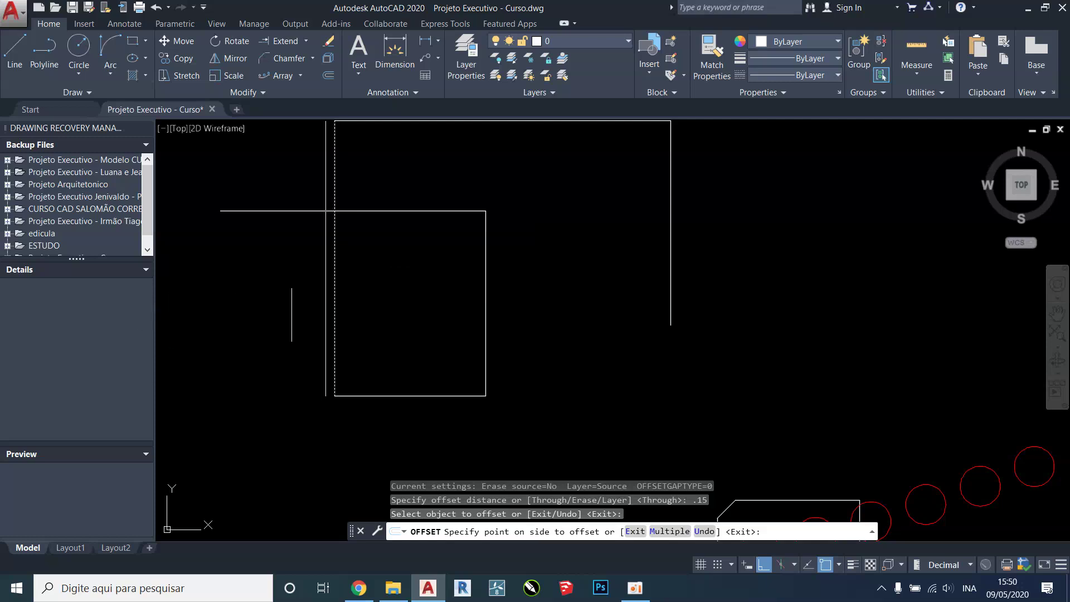
click(451, 322)
Offset the rectangle's lower, right and upper lines inward by the same 0.15 distance and end the Offset command.
click(428, 392)
click(471, 335)
click(485, 316)
click(483, 316)
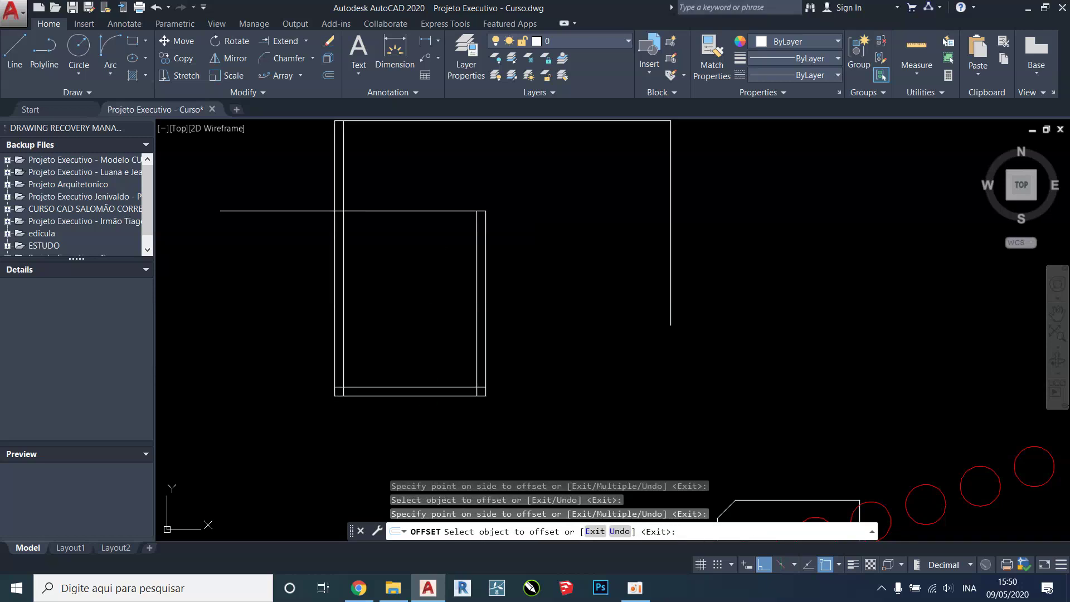
click(449, 212)
click(437, 289)
key(Escape)
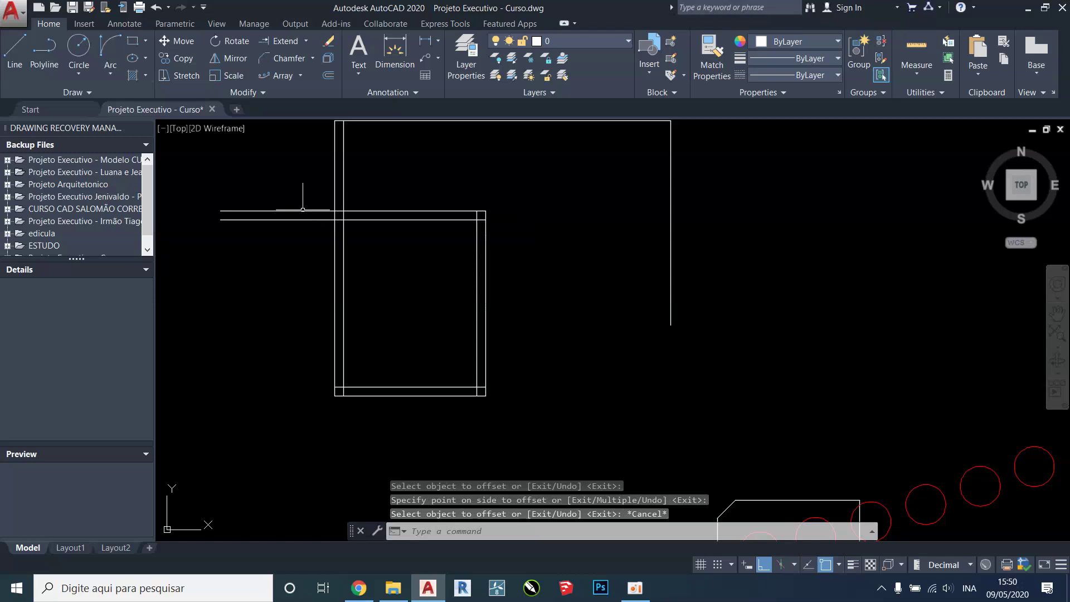
Using the two left verticals and two upper horizontals as cutting edges, trim the horizontal ends projecting outside the left wall.
click(376, 192)
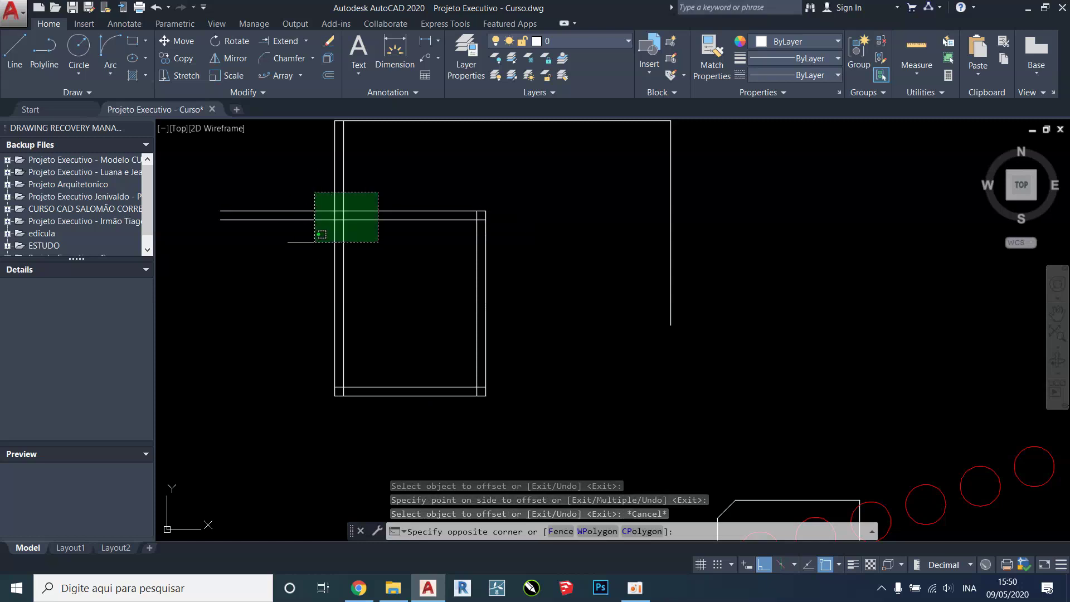
click(313, 240)
click(306, 40)
click(281, 64)
click(301, 158)
click(243, 259)
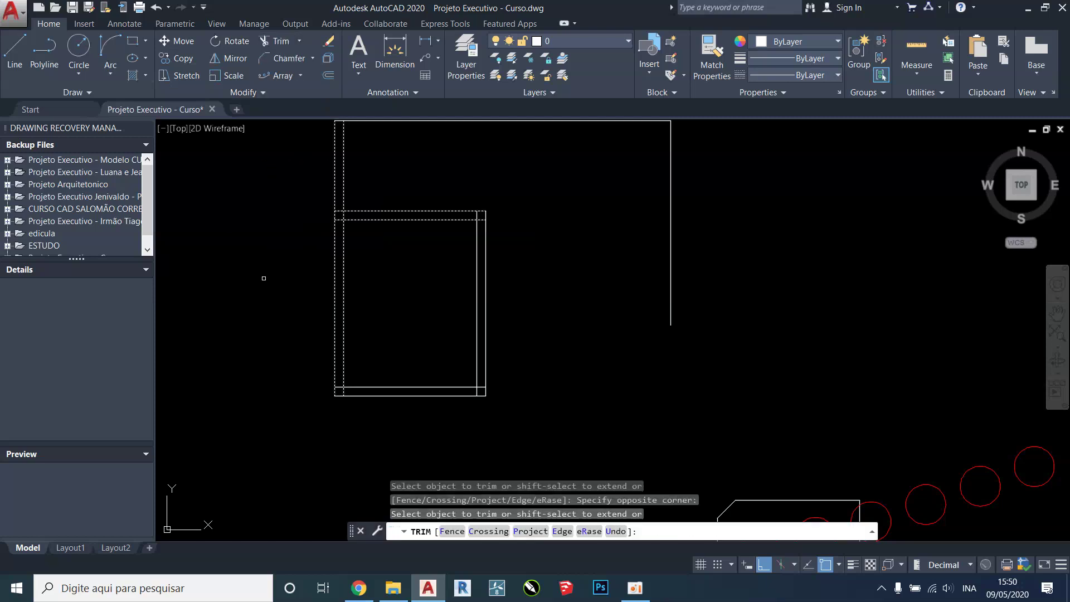
Trim the overlapping inner segments where the rectangle's upper double line meets the left double line.
scroll(424, 212, up, 8)
click(416, 217)
click(403, 226)
click(387, 341)
click(407, 258)
Trim the inner bottom line's end that projects past the inner left vertical at the rectangle's lower-left corner.
scroll(408, 257, down, 5)
middle_drag(393, 468, 360, 215)
scroll(353, 202, down, 6)
middle_drag(350, 356, 347, 258)
scroll(347, 258, up, 4)
middle_drag(347, 179, 351, 315)
scroll(380, 305, up, 4)
click(368, 305)
click(348, 252)
click(341, 307)
scroll(384, 309, up, 2)
click(385, 291)
click(335, 333)
scroll(334, 340, down, 2)
scroll(358, 298, down, 3)
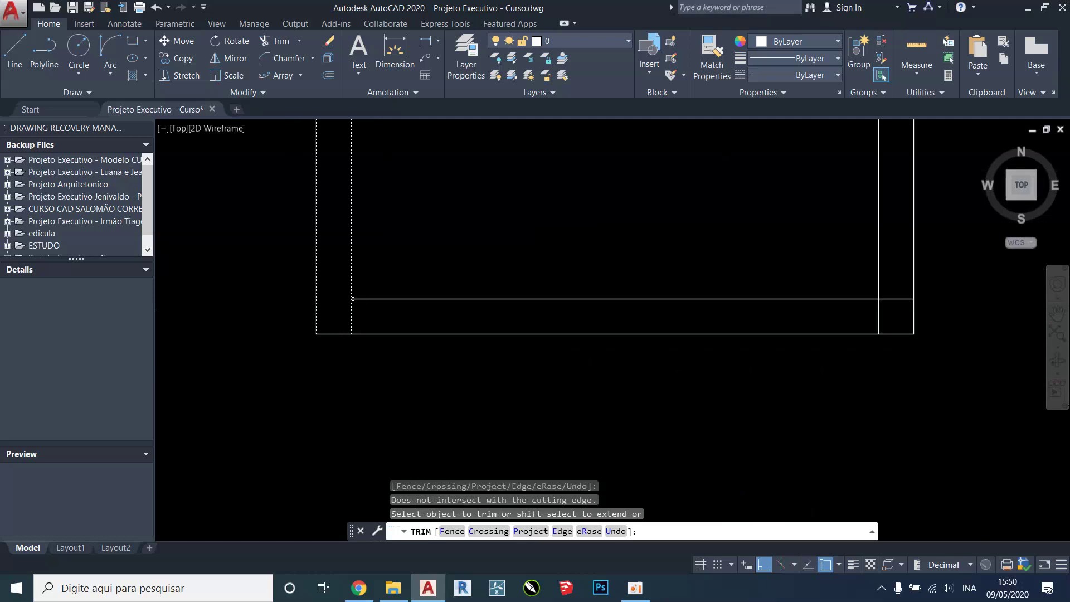
With the inner left and inner bottom lines as cutting edges, trim the inner left vertical's stub below their corner.
scroll(357, 291, up, 2)
key(Escape)
click(351, 292)
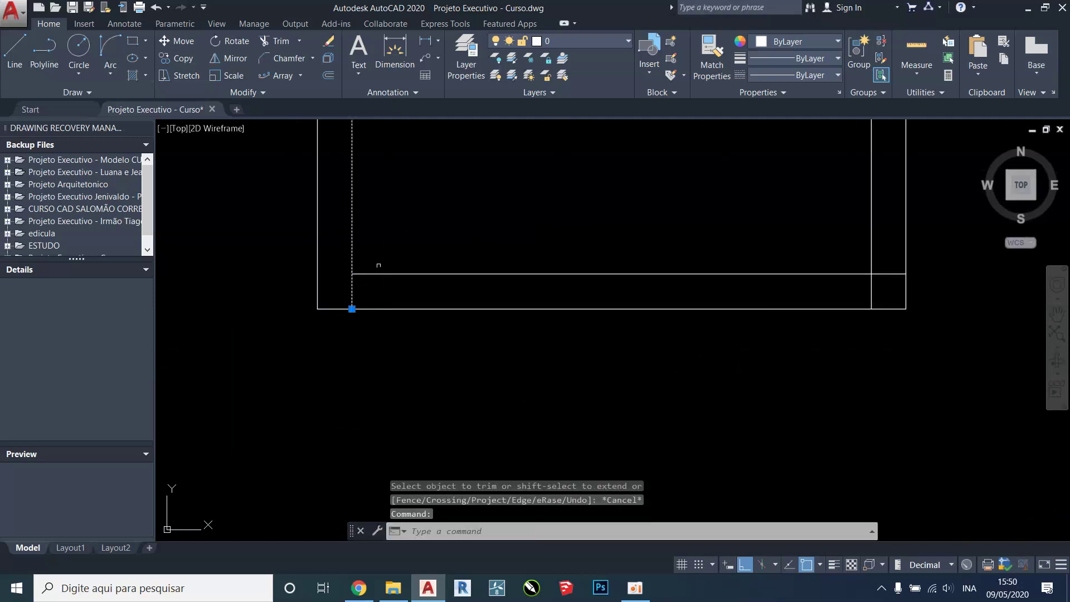
scroll(358, 283, up, 3)
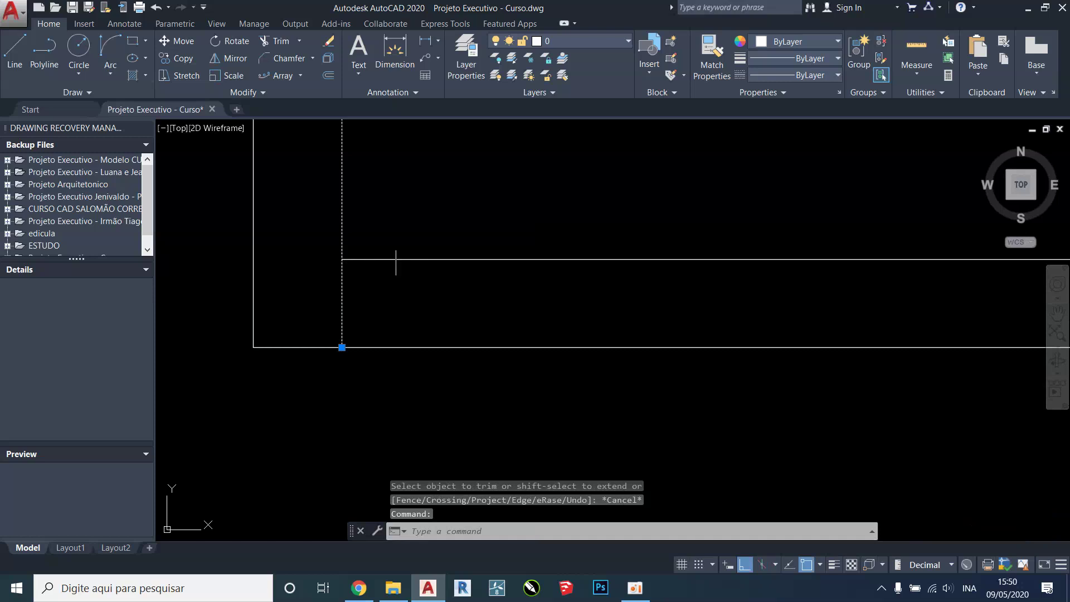
click(468, 231)
click(382, 286)
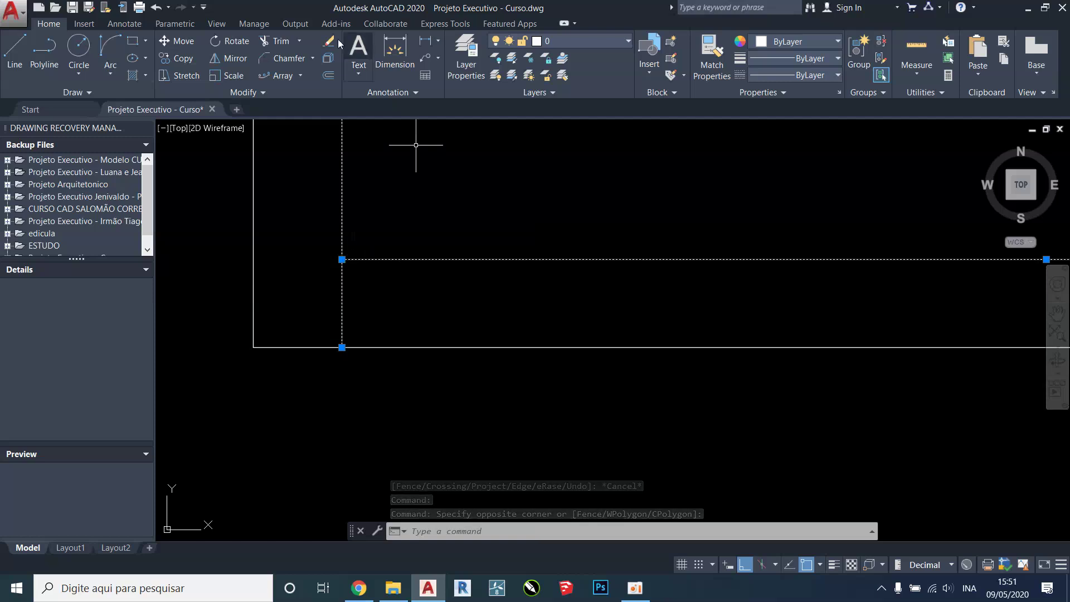
click(269, 37)
click(382, 290)
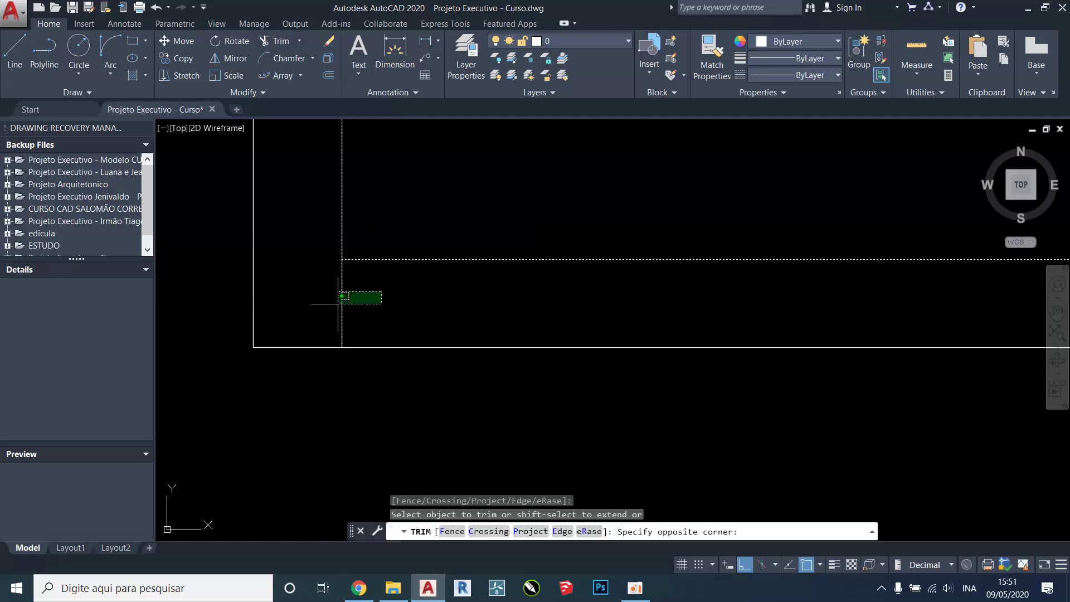
click(284, 323)
scroll(357, 352, down, 8)
key(Escape)
Extend the shortened pair of right vertical lines up to the lower line of the upper horizontal pair.
scroll(373, 297, down, 2)
scroll(374, 297, up, 3)
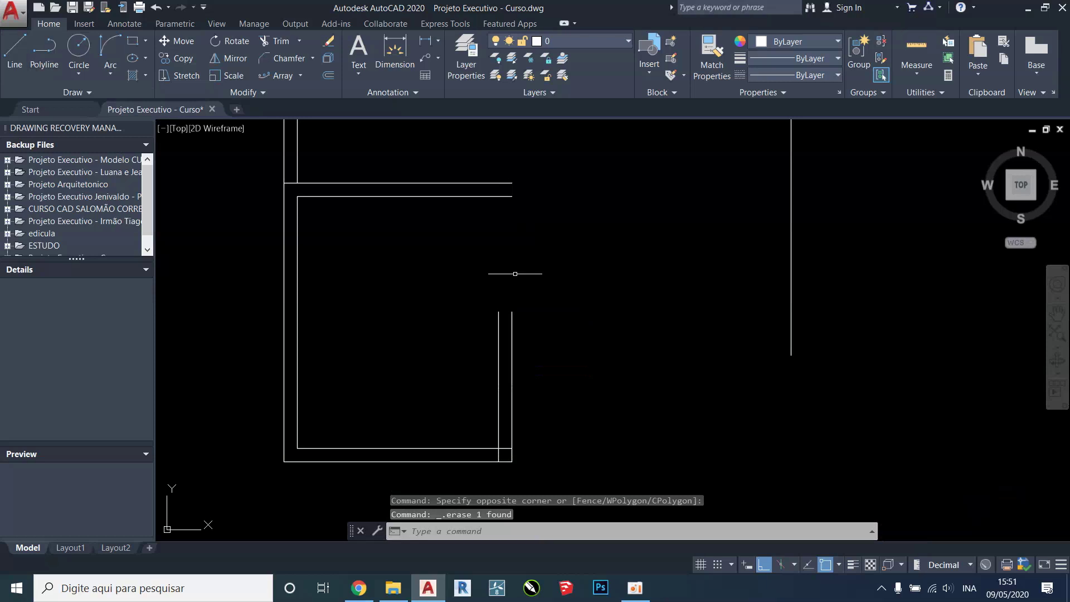
click(555, 270)
click(472, 329)
click(549, 166)
click(477, 231)
click(300, 40)
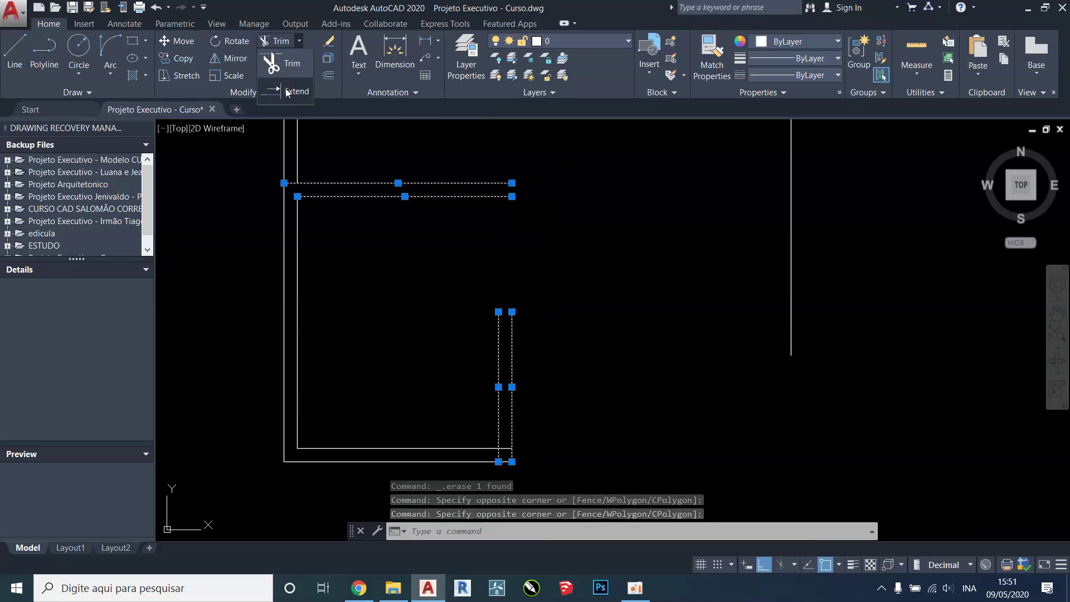
click(287, 92)
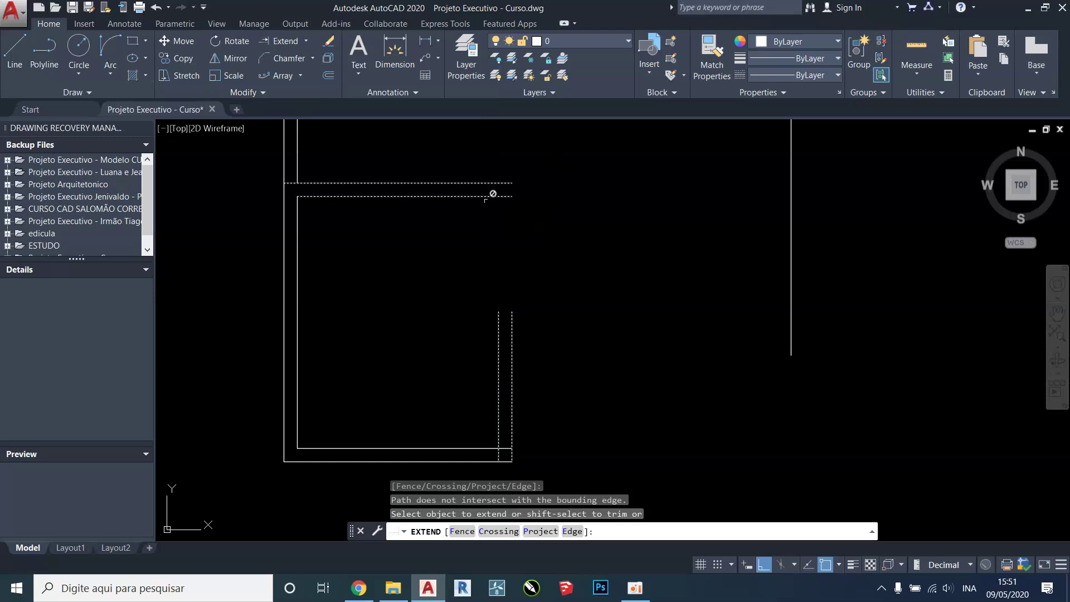
click(558, 278)
click(462, 321)
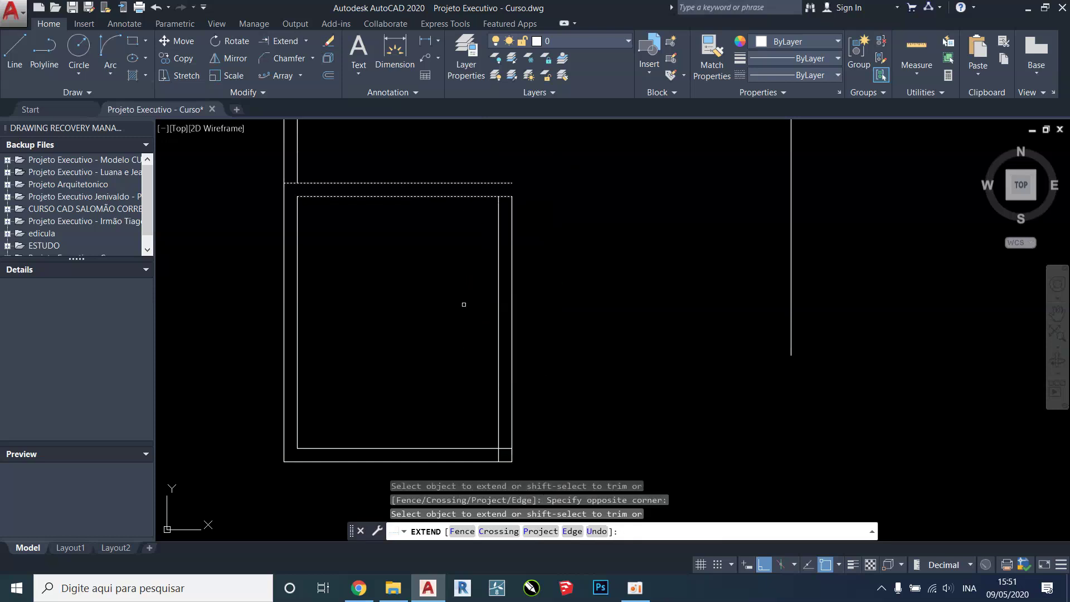
Extend the outer right vertical up to the outer upper horizontal line to close the corner, and end the Extend command.
click(490, 189)
scroll(489, 189, up, 2)
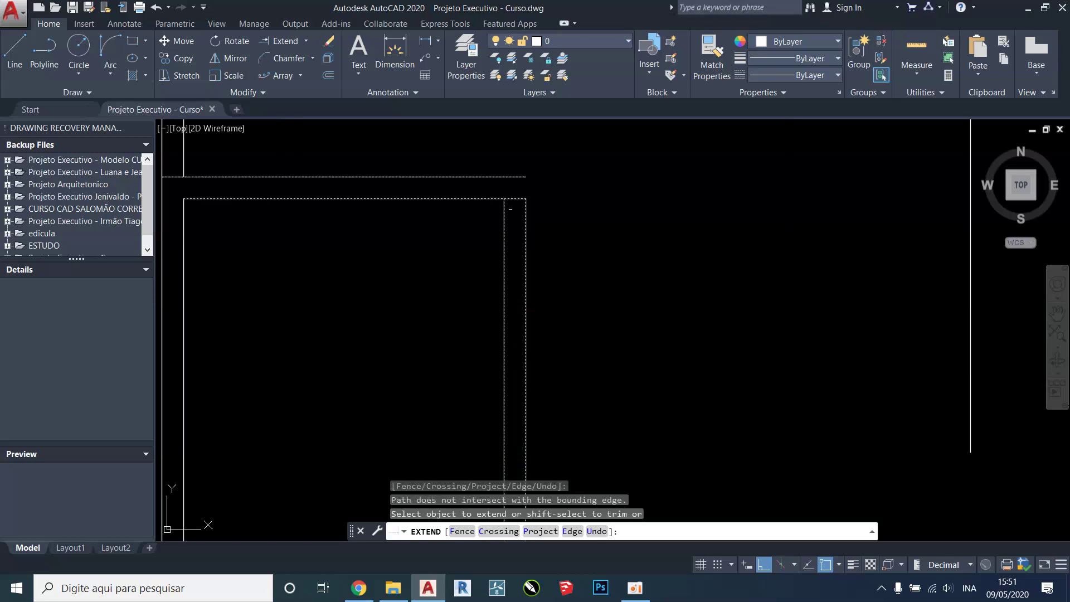
scroll(513, 186, down, 2)
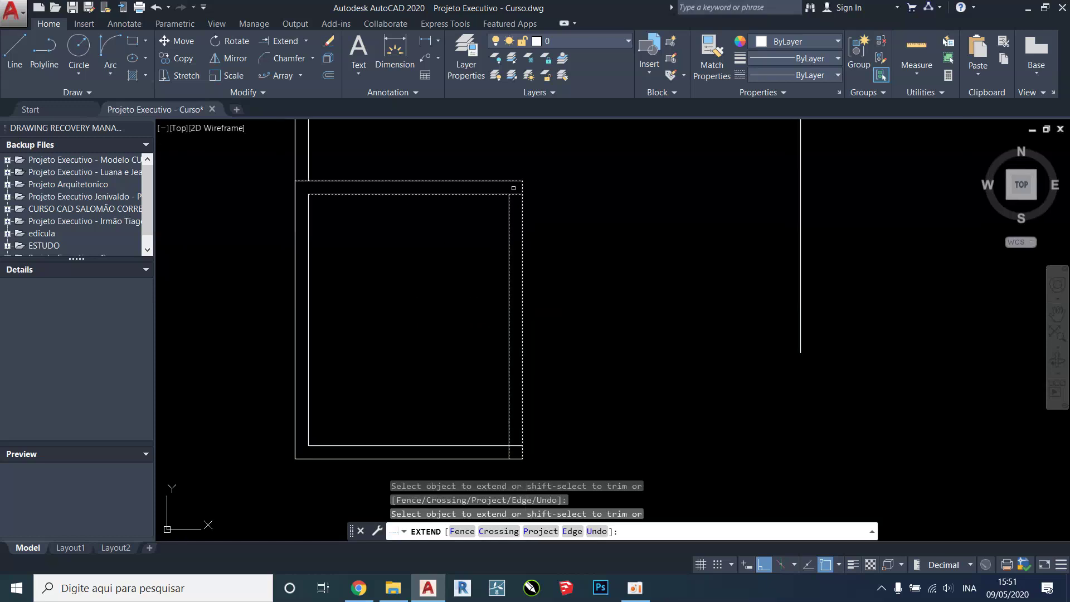
key(Escape)
scroll(491, 263, down, 2)
scroll(490, 262, down, 3)
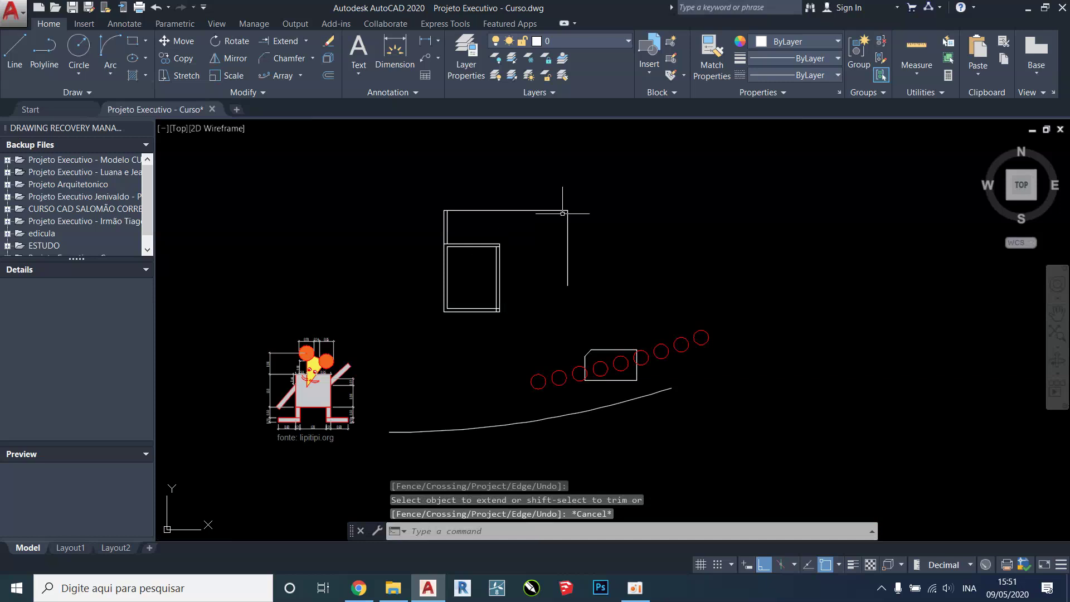
scroll(504, 279, up, 4)
scroll(521, 233, down, 4)
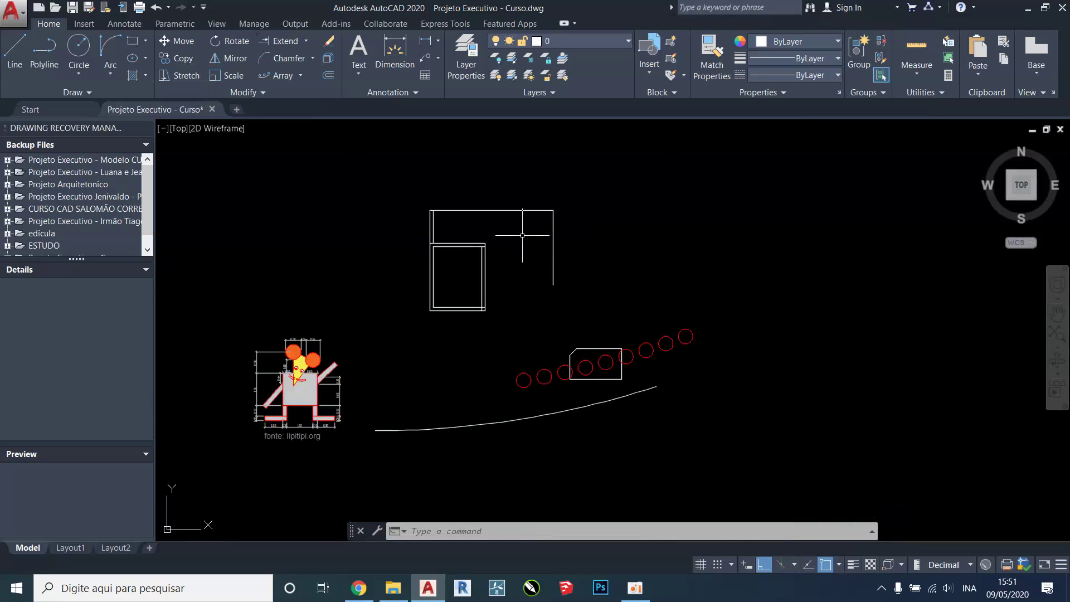
scroll(522, 235, up, 2)
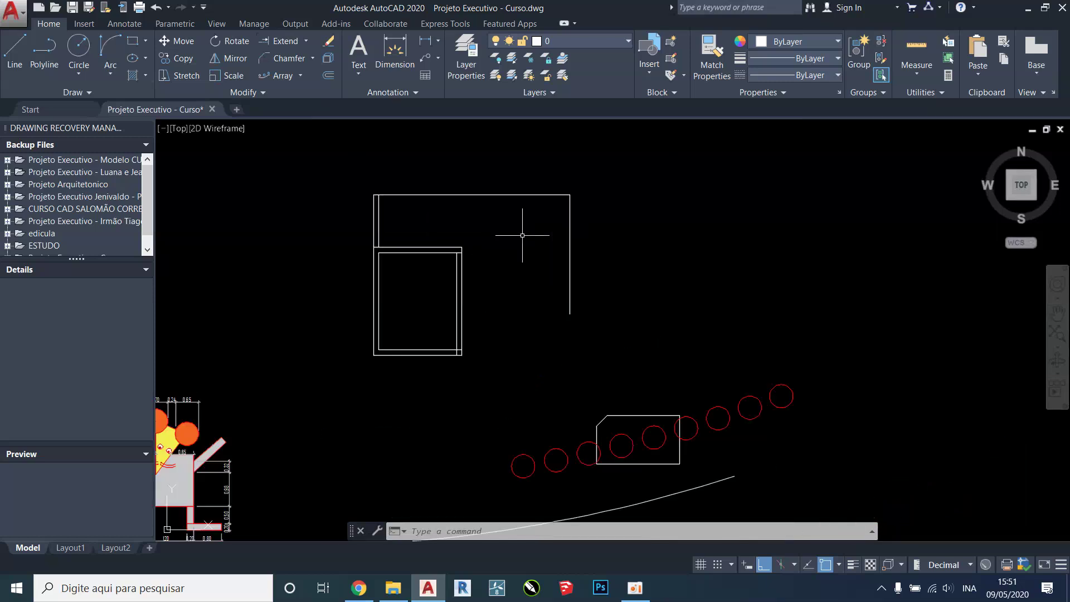
scroll(522, 235, up, 2)
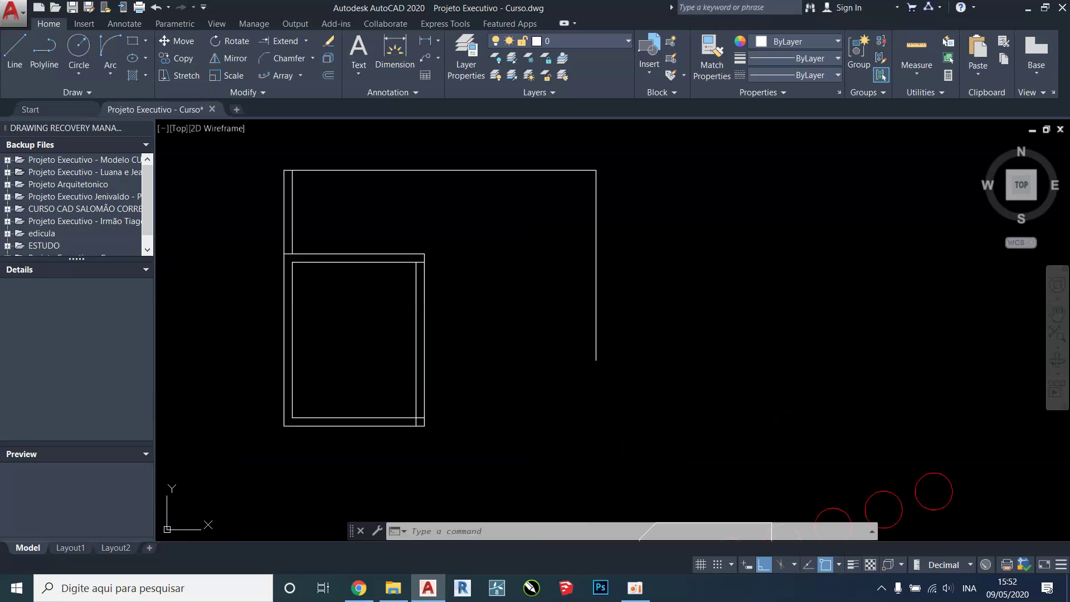